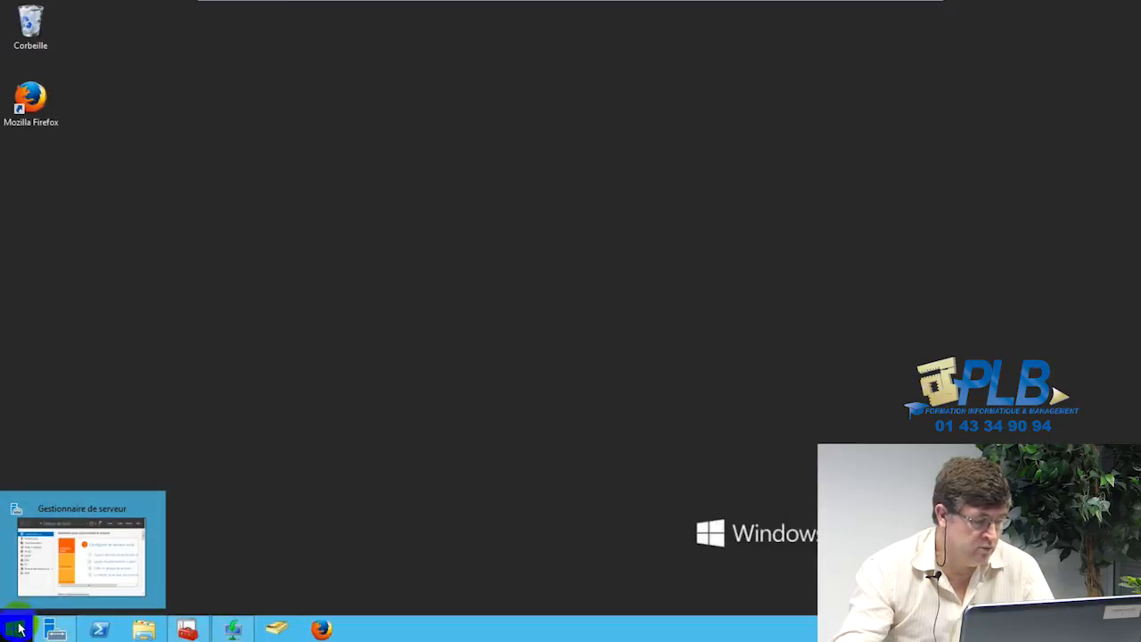
Step: Restore Server Manager and bring up the Windows Deployment Services console
{"action": "left_click", "coordinate": [40, 581]}
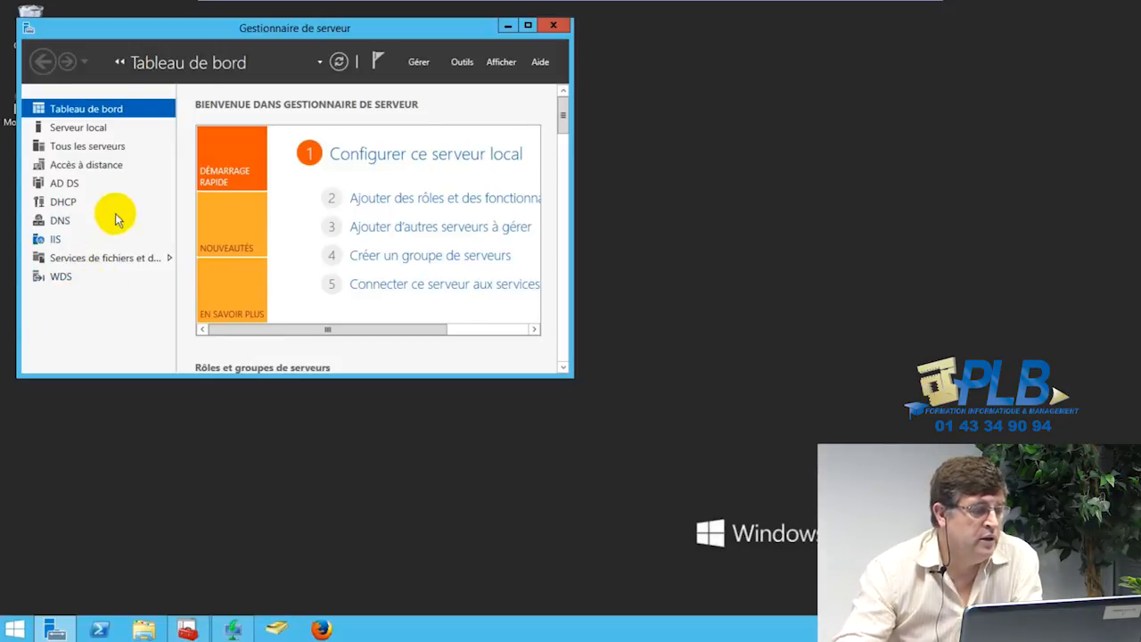
{"action": "left_click", "coordinate": [235, 631]}
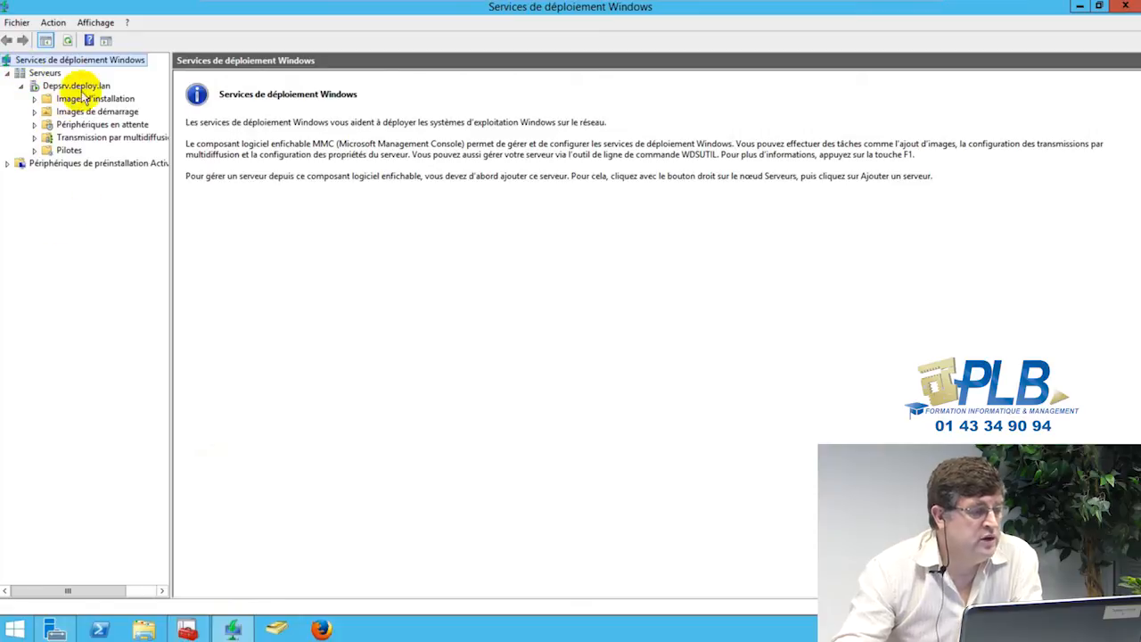
Step: Browse the install and boot images, widen the image name column, and expand the multicast transmissions
{"action": "left_click", "coordinate": [67, 100]}
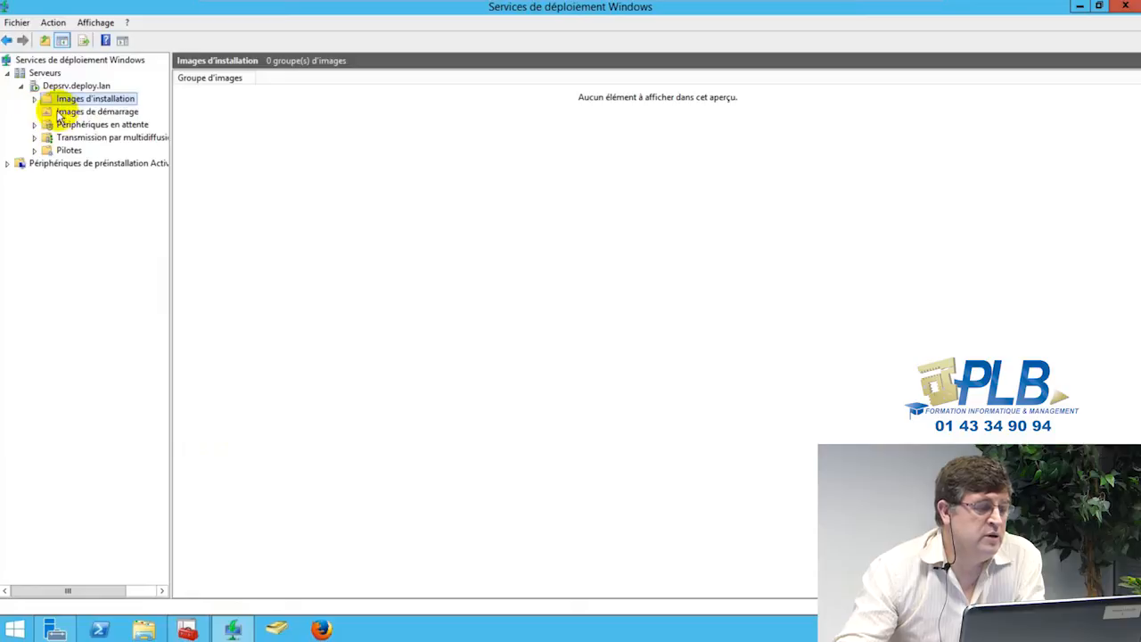
{"action": "left_click", "coordinate": [65, 114]}
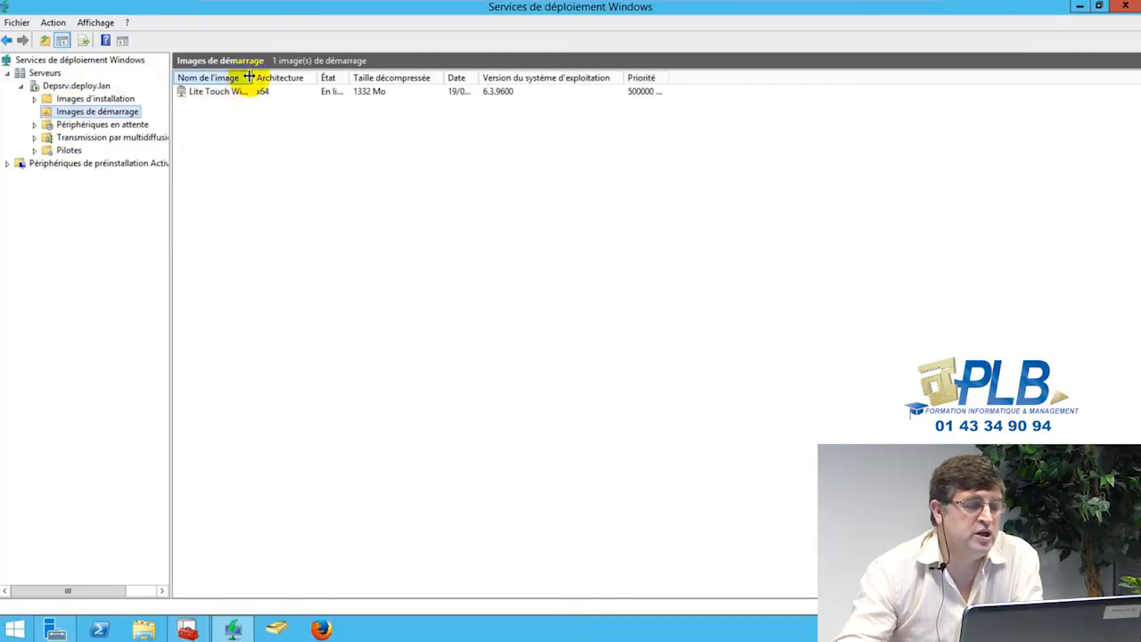
{"action": "left_click_drag", "start_coordinate": [250, 77], "coordinate": [293, 78]}
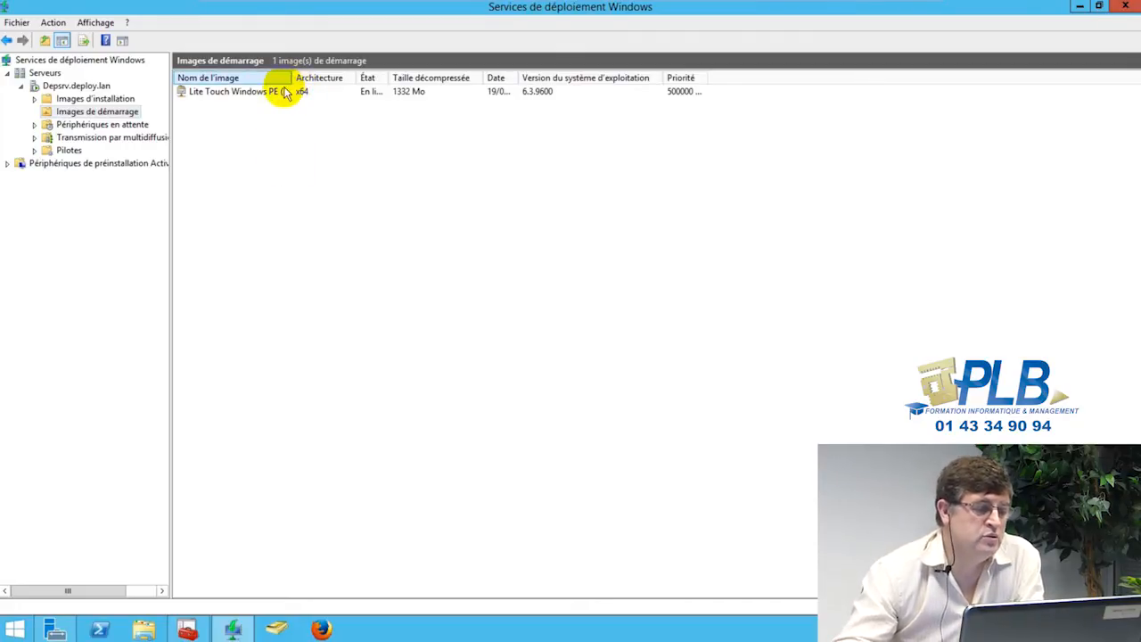
{"action": "left_click", "coordinate": [35, 138]}
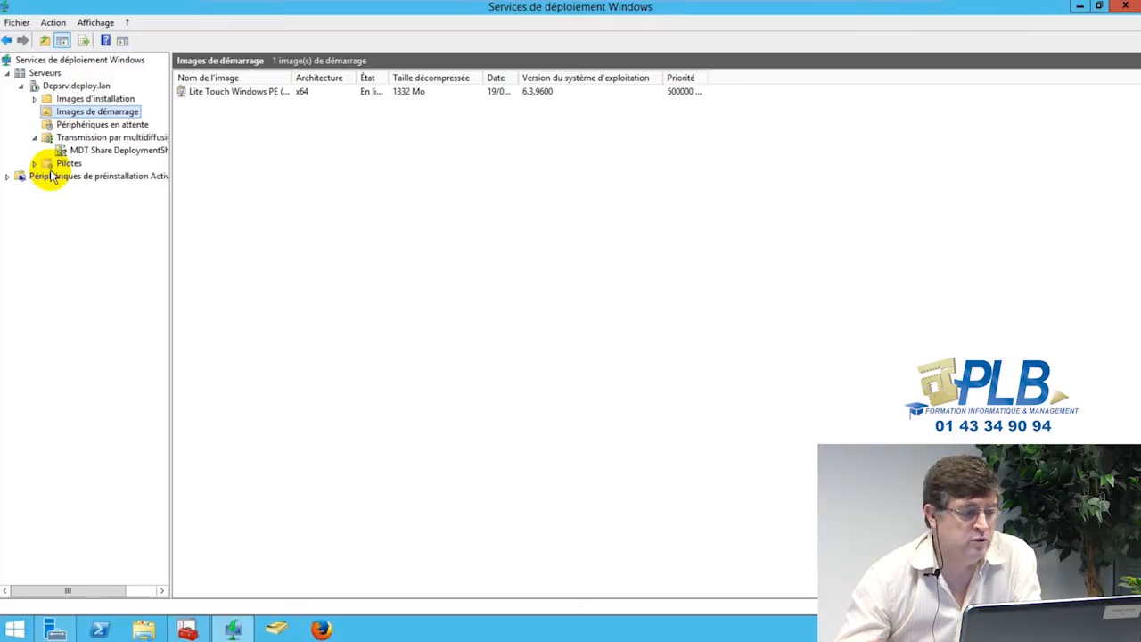
{"action": "left_click", "coordinate": [73, 85]}
{"action": "right_click", "coordinate": [74, 86]}
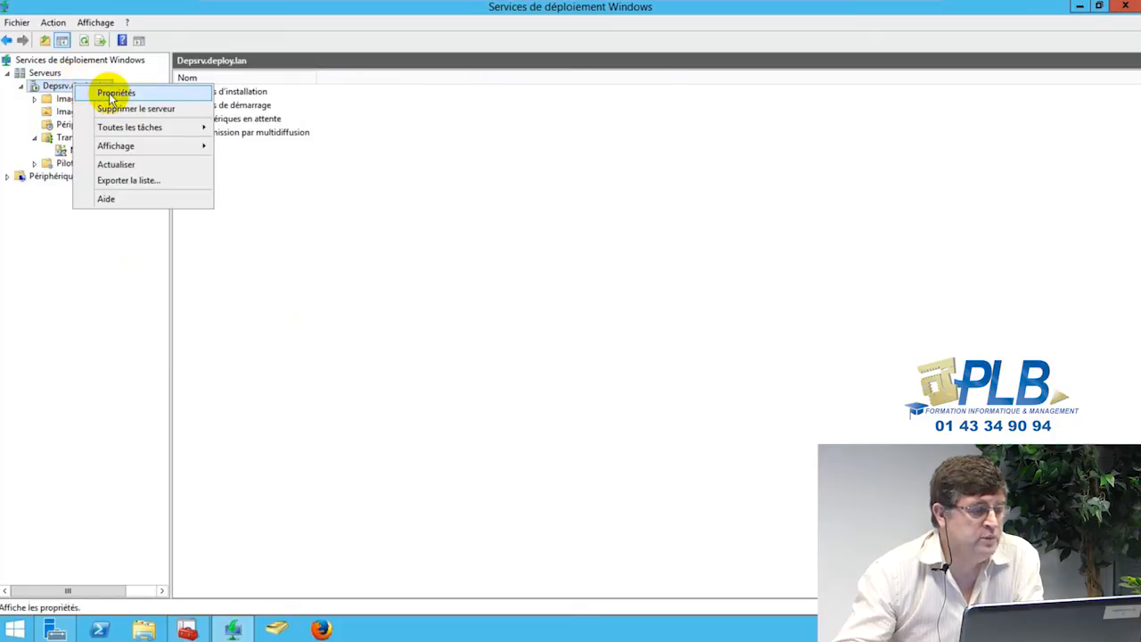
Step: Open the Depsrv.deploy.lan properties and review the PXE Response, AD DS and Boot tabs
{"action": "left_click", "coordinate": [112, 94]}
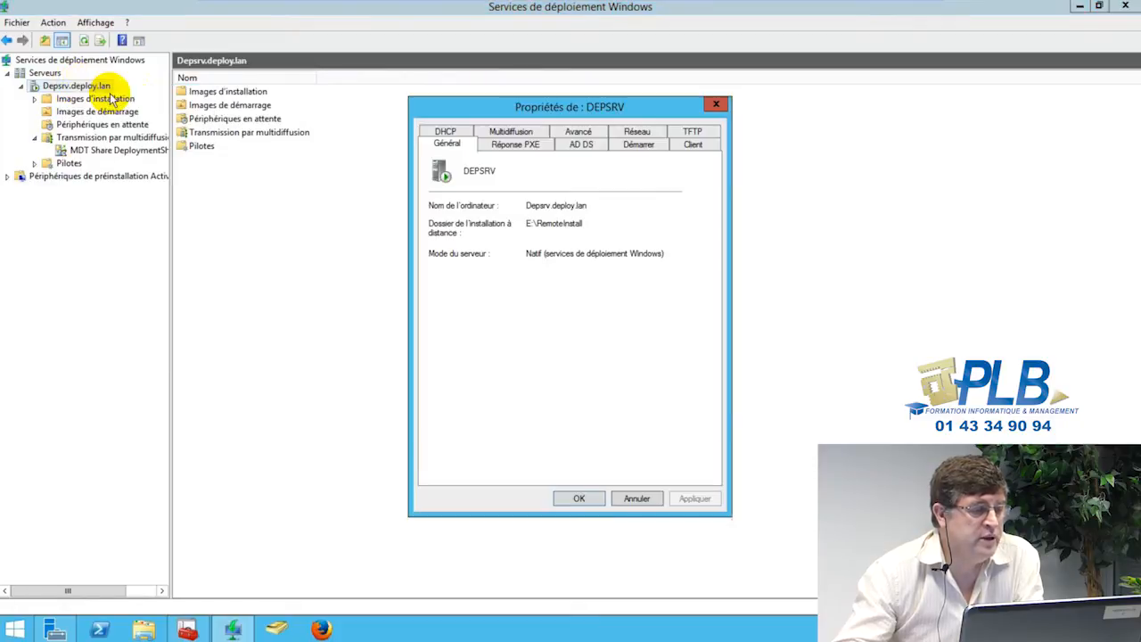
{"action": "left_click", "coordinate": [525, 148]}
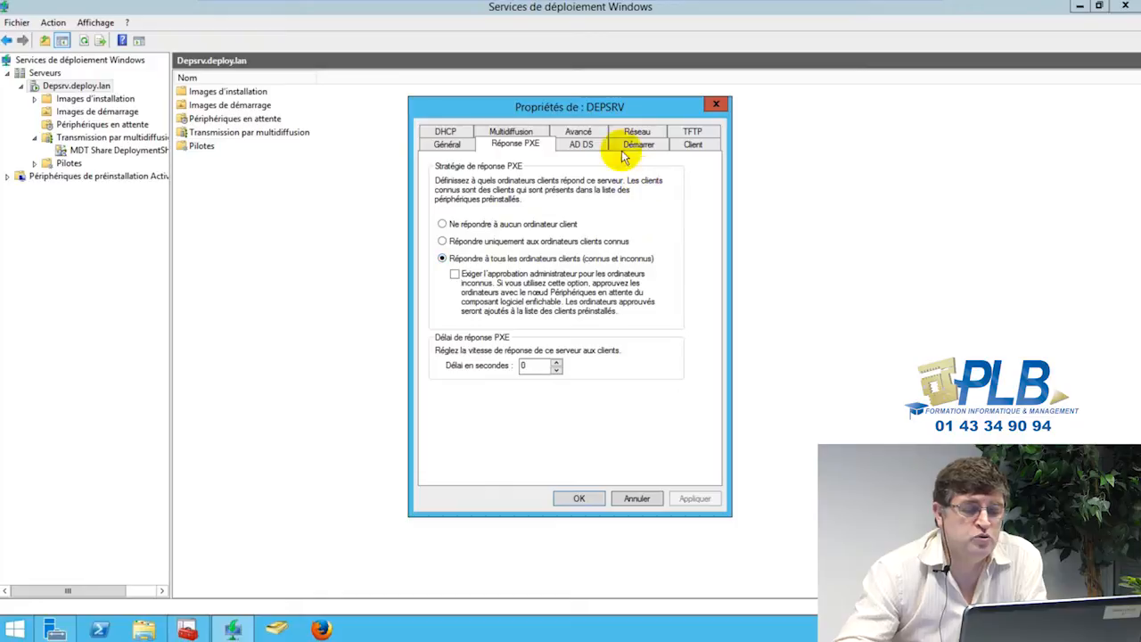
{"action": "left_click", "coordinate": [581, 146]}
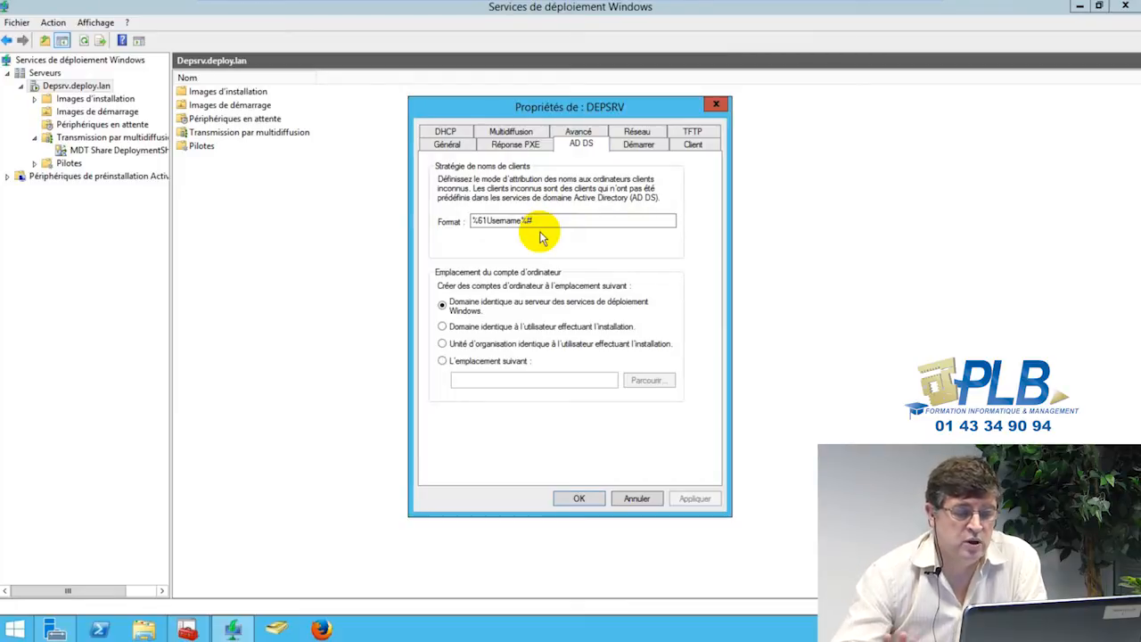
{"action": "left_click", "coordinate": [640, 144]}
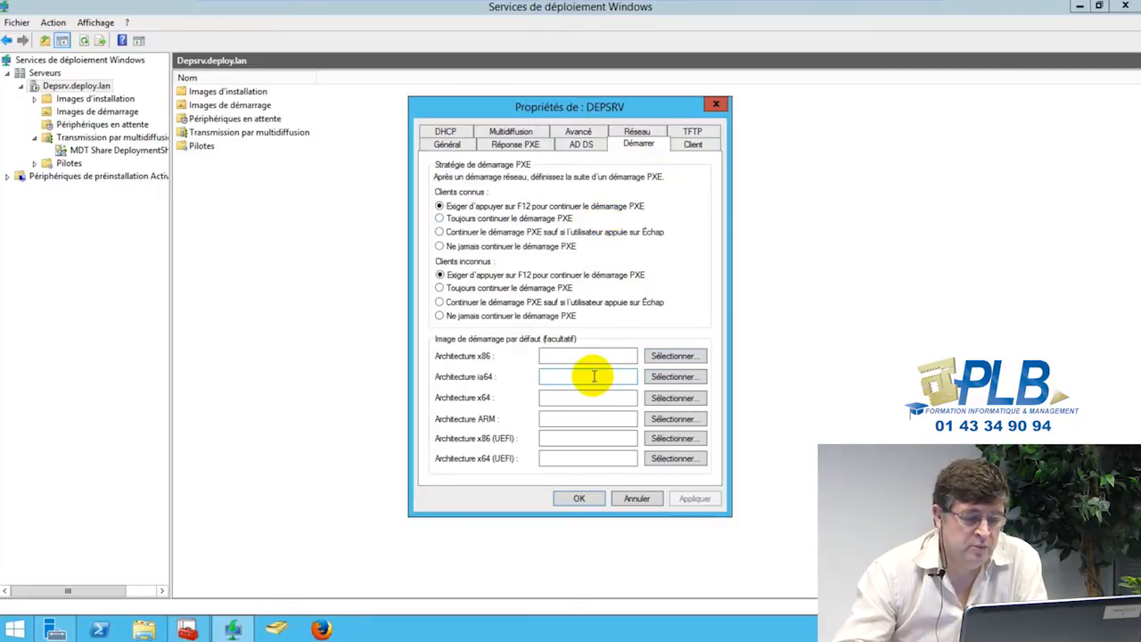
Step: Review the Client, TFTP, Network, Advanced and Multicast tabs of the DEPSRV properties
{"action": "left_click", "coordinate": [695, 145]}
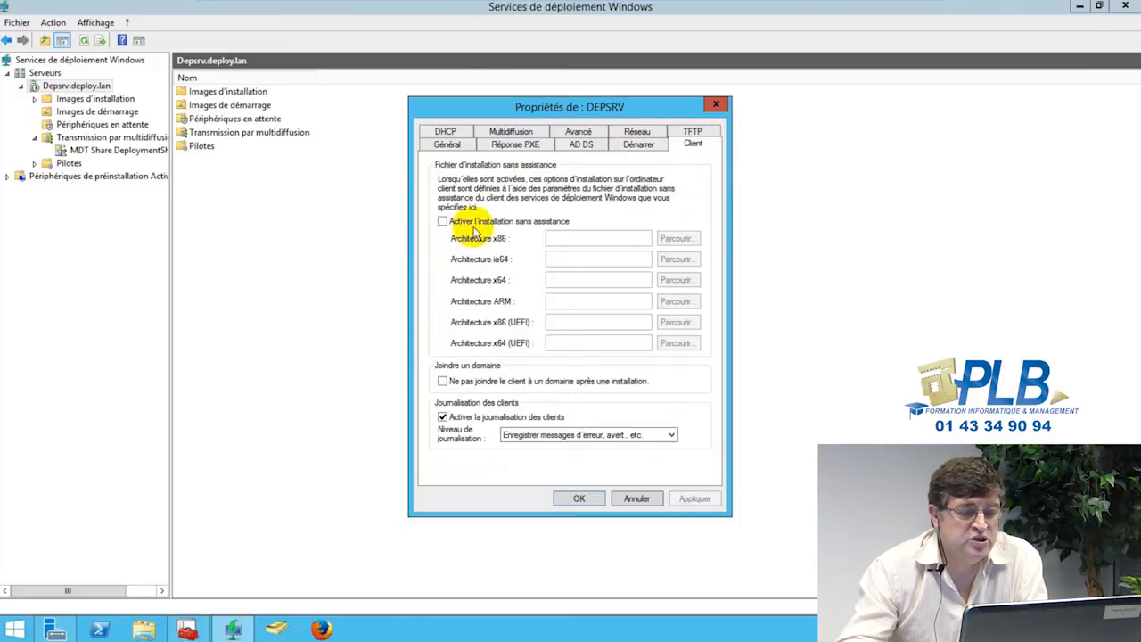
{"action": "left_click", "coordinate": [694, 133]}
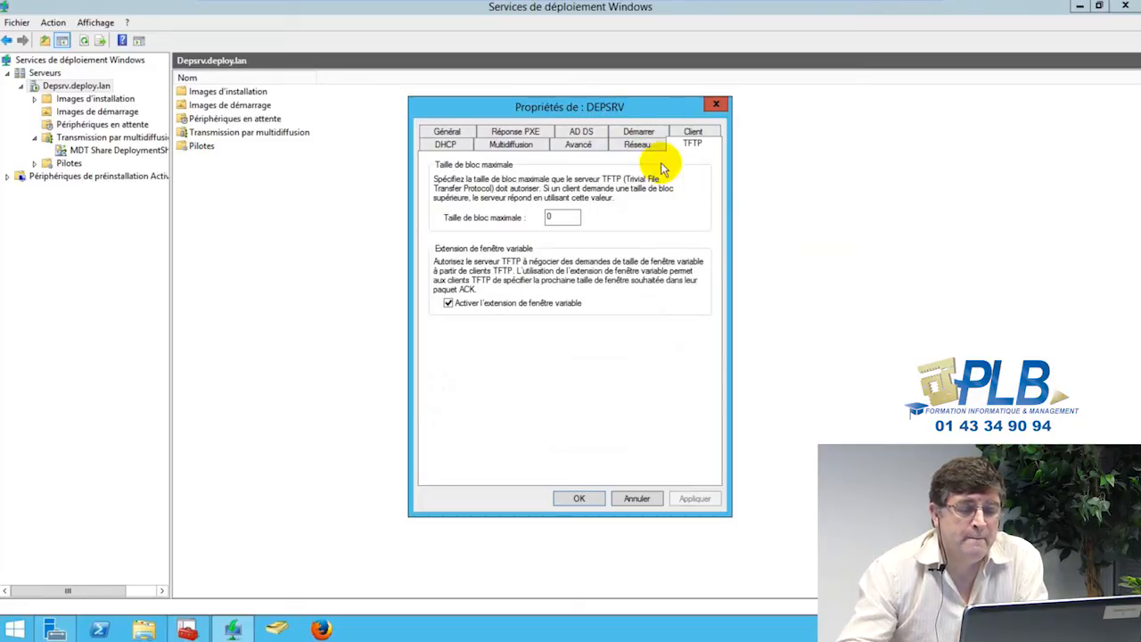
{"action": "left_click", "coordinate": [640, 146]}
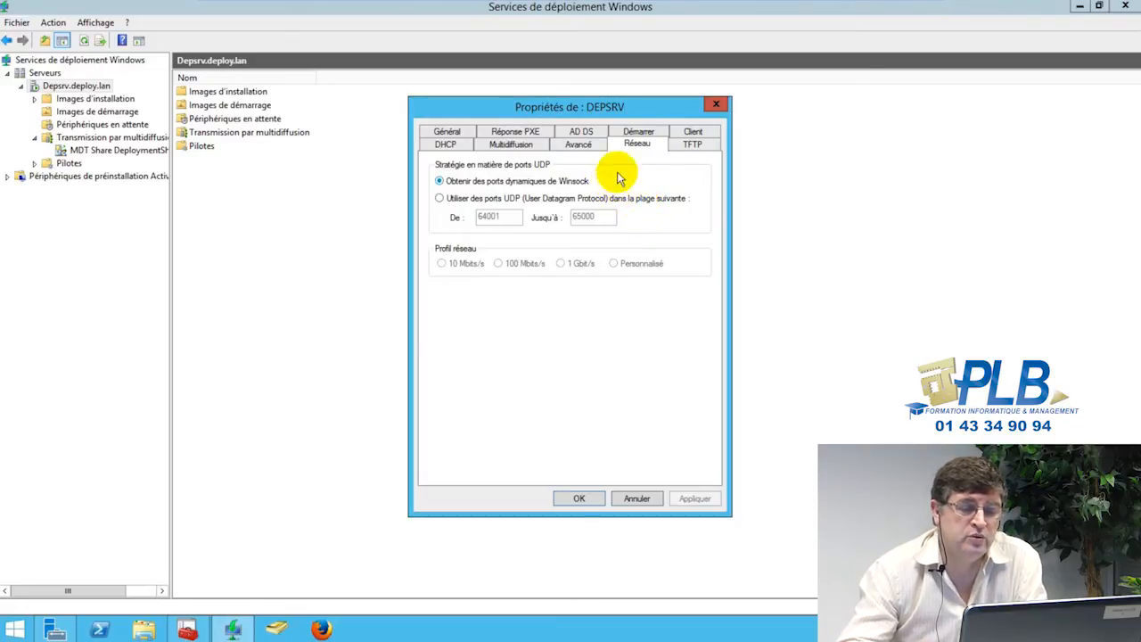
{"action": "left_click", "coordinate": [578, 146]}
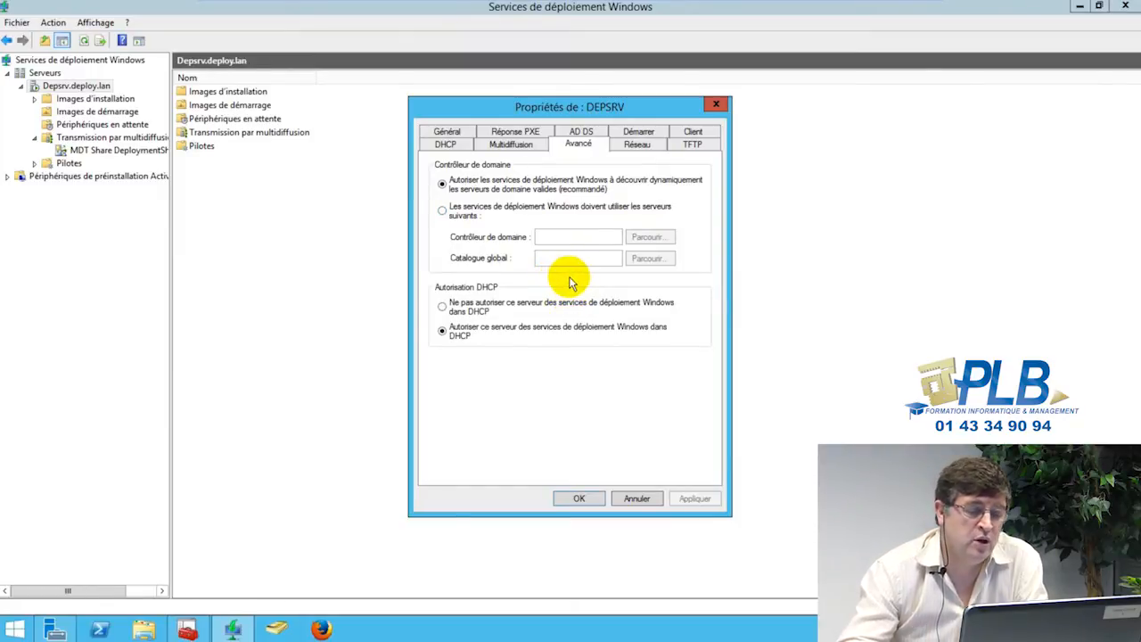
{"action": "left_click", "coordinate": [510, 144]}
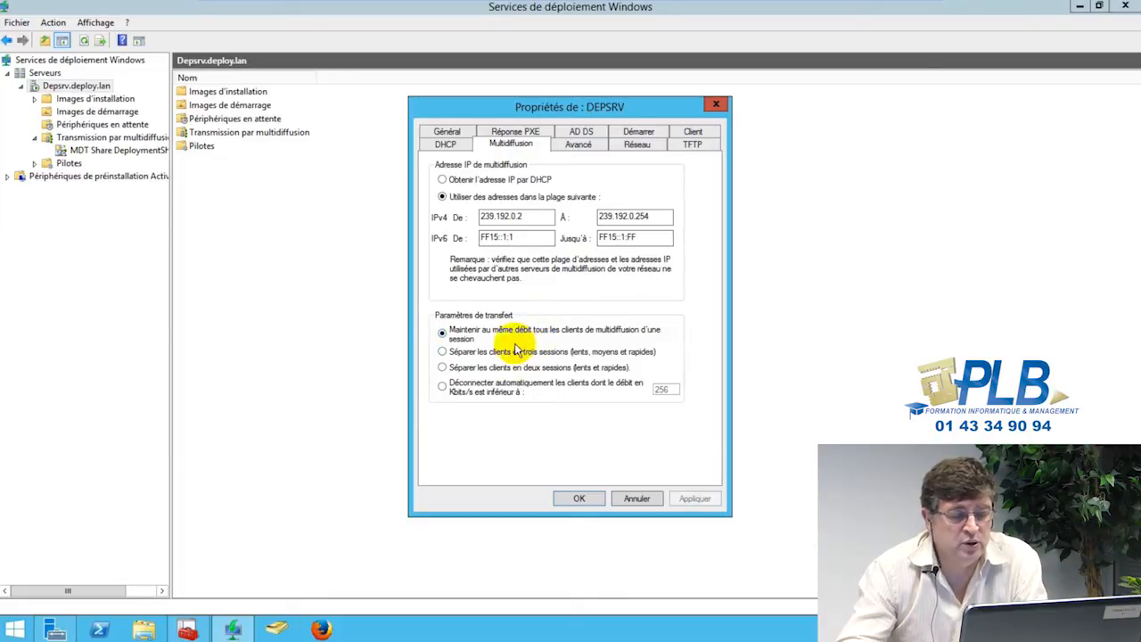
Step: Check the two enabled DHCP options, then confirm the server properties with OK
{"action": "left_click", "coordinate": [446, 145]}
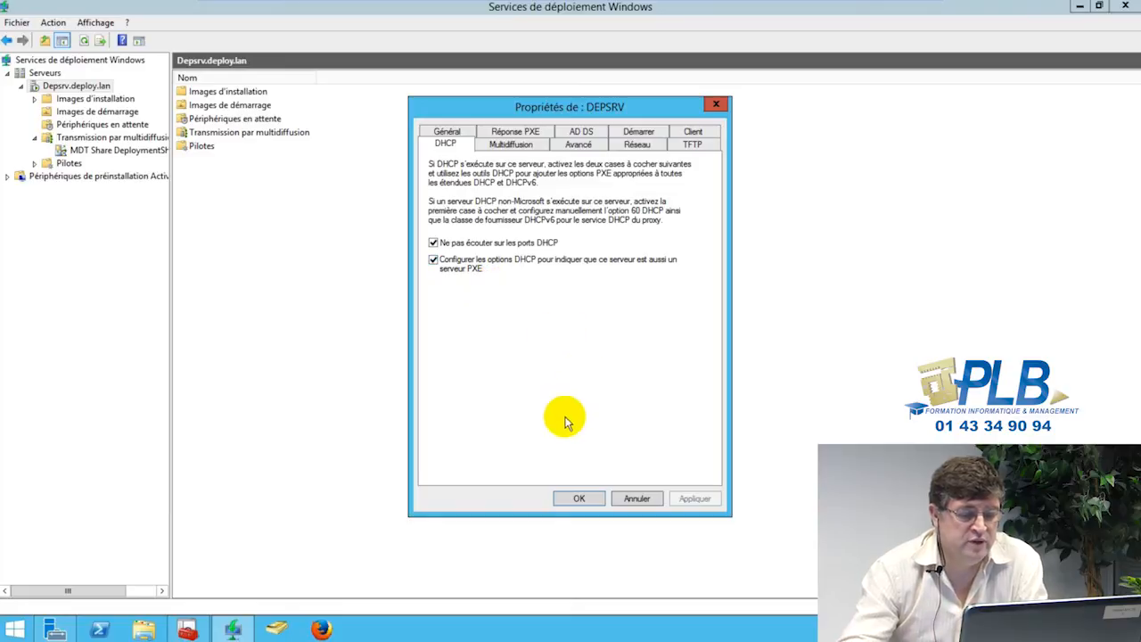
{"action": "left_click", "coordinate": [580, 499]}
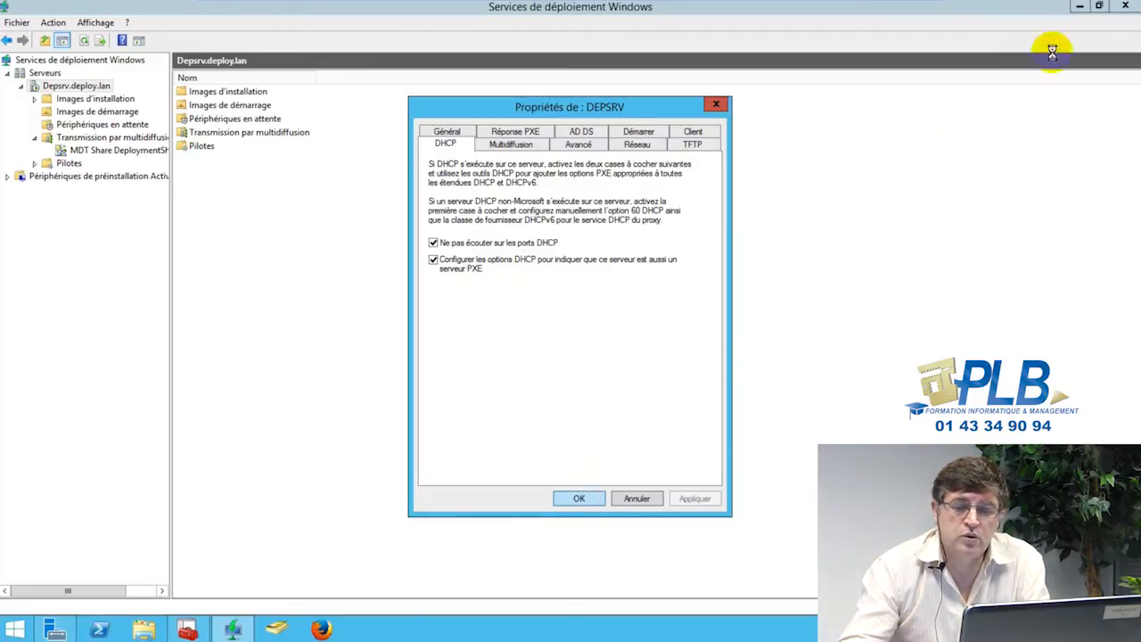
Step: Browse to E:\DeploymentShare in File Explorer, then minimize Explorer
{"action": "left_click", "coordinate": [187, 630]}
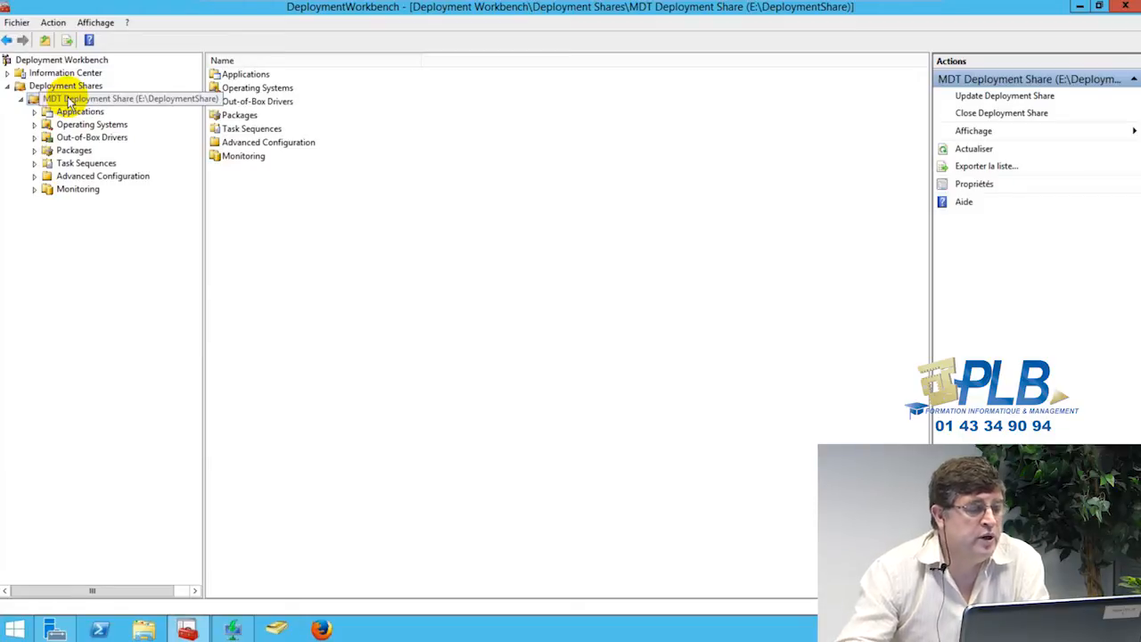
{"action": "left_click", "coordinate": [144, 631]}
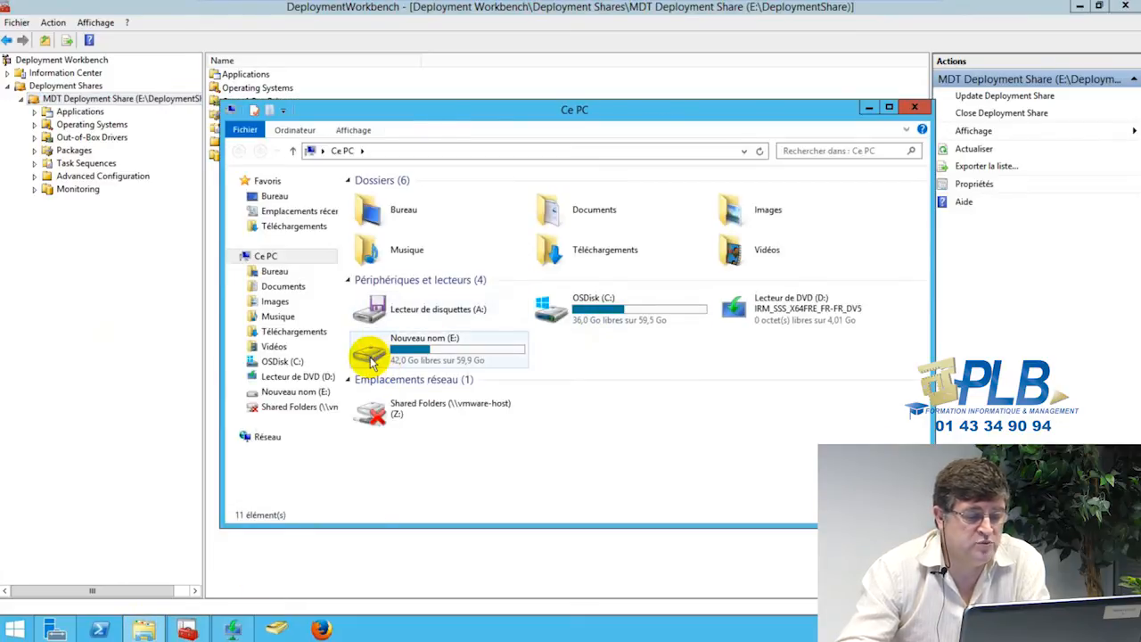
{"action": "double_click", "coordinate": [373, 356]}
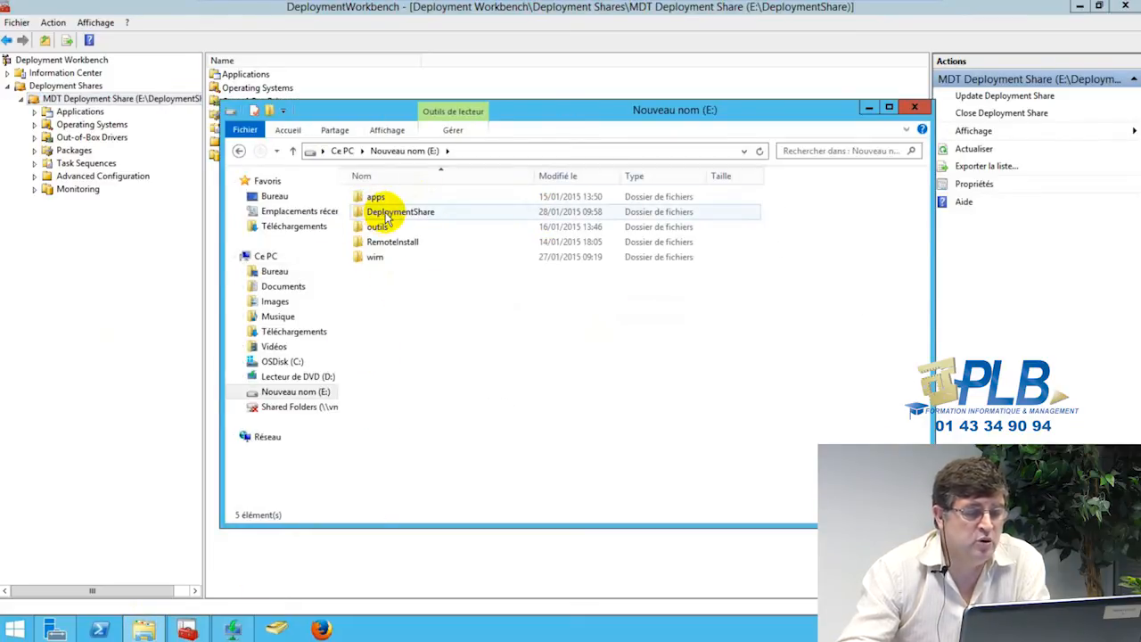
{"action": "double_click", "coordinate": [386, 214]}
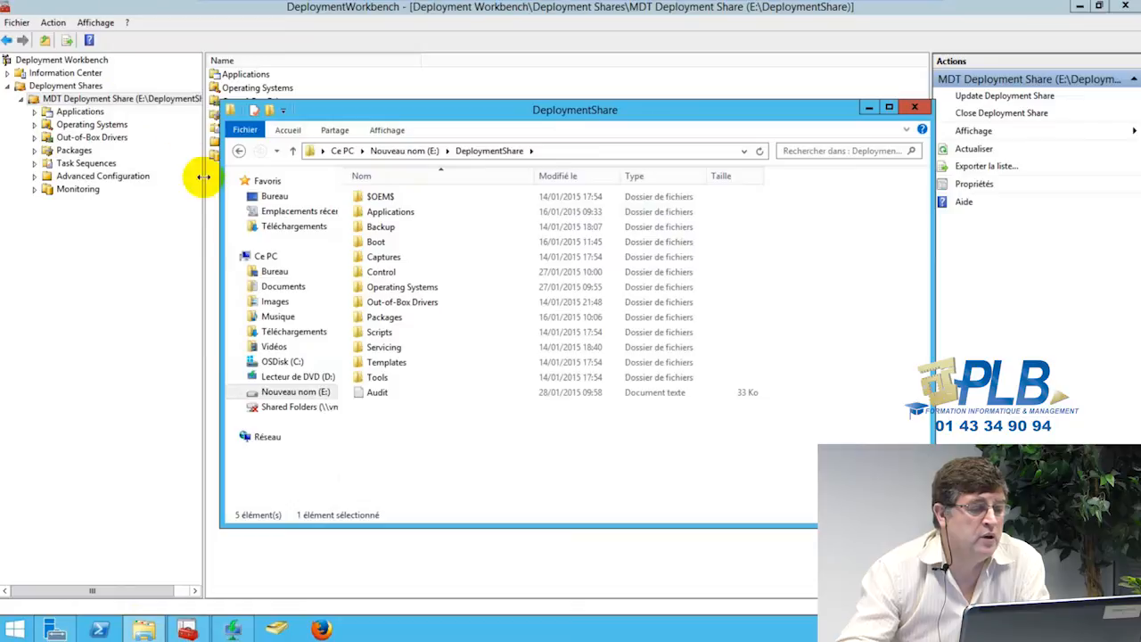
{"action": "left_click", "coordinate": [869, 108]}
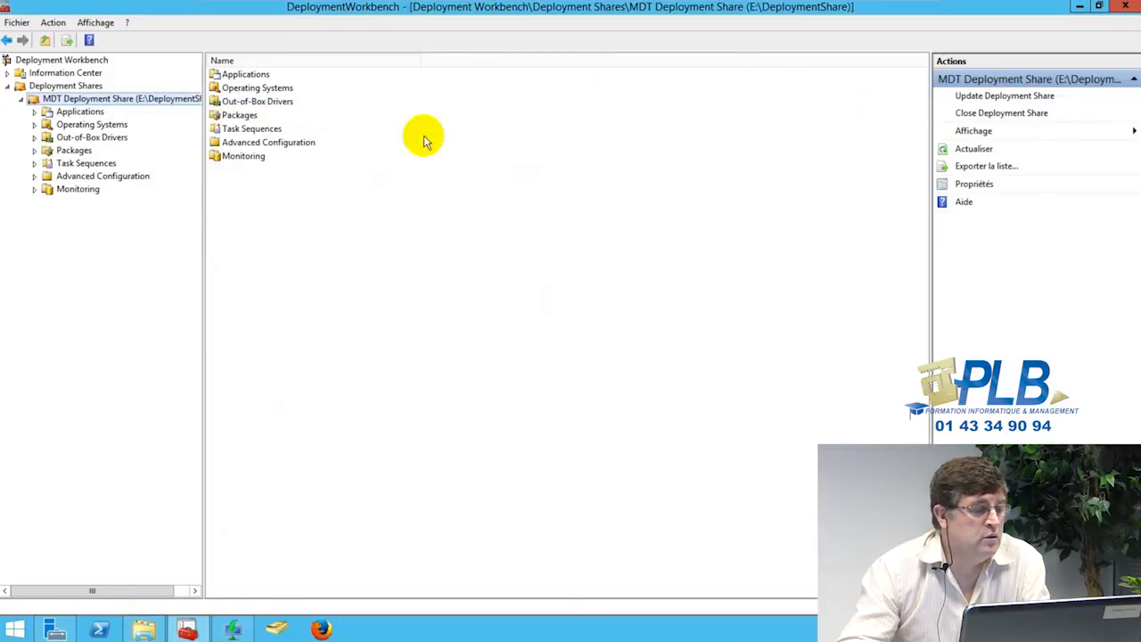
Step: Review the Windows 7 operating system images and the VMWare out-of-box drivers
{"action": "left_click", "coordinate": [34, 125]}
{"action": "left_click", "coordinate": [80, 140]}
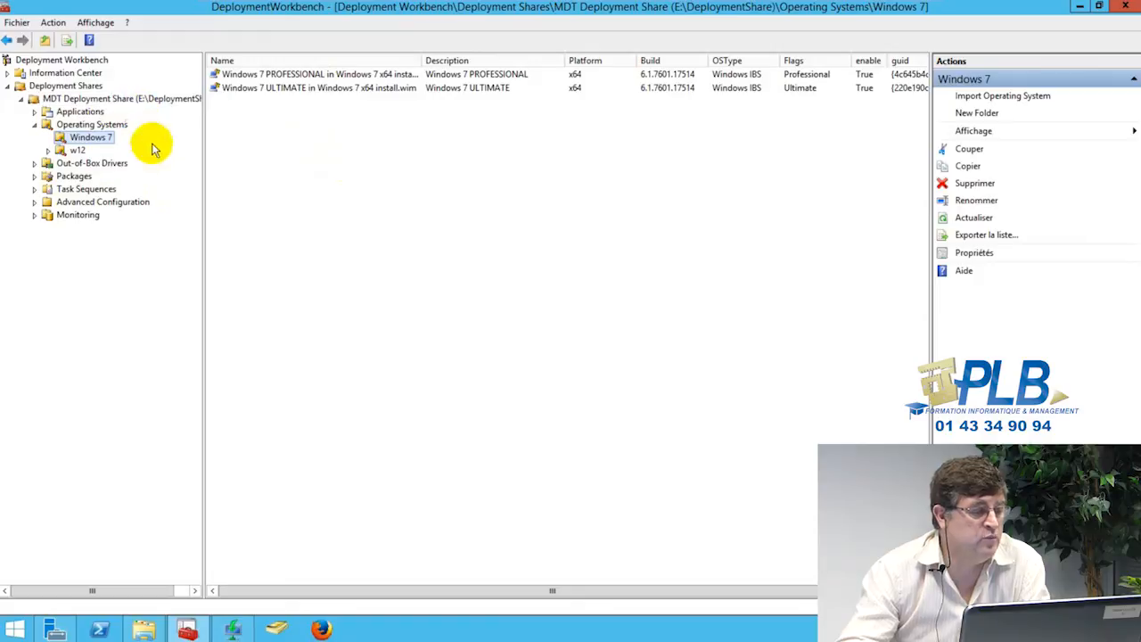
{"action": "left_click", "coordinate": [36, 164]}
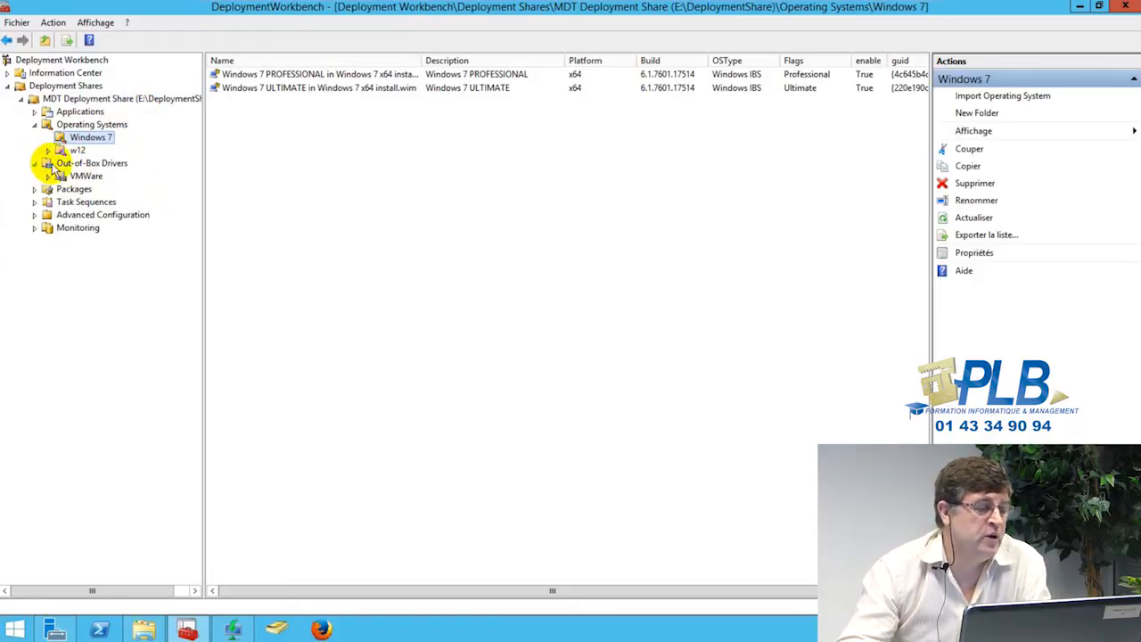
{"action": "left_click", "coordinate": [74, 163]}
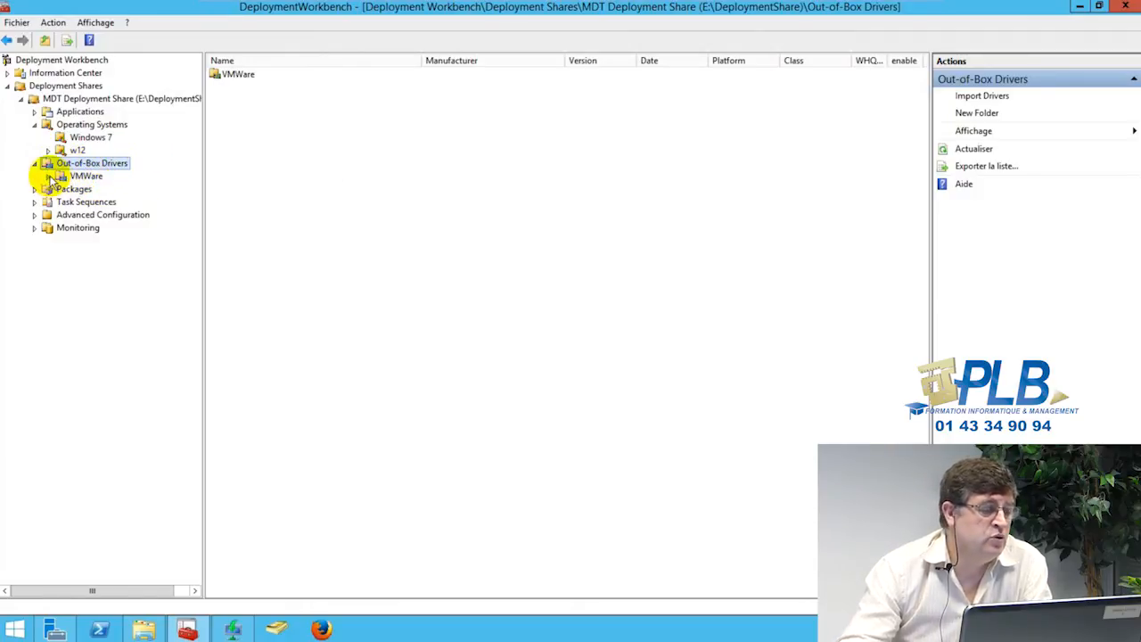
{"action": "left_click", "coordinate": [65, 176]}
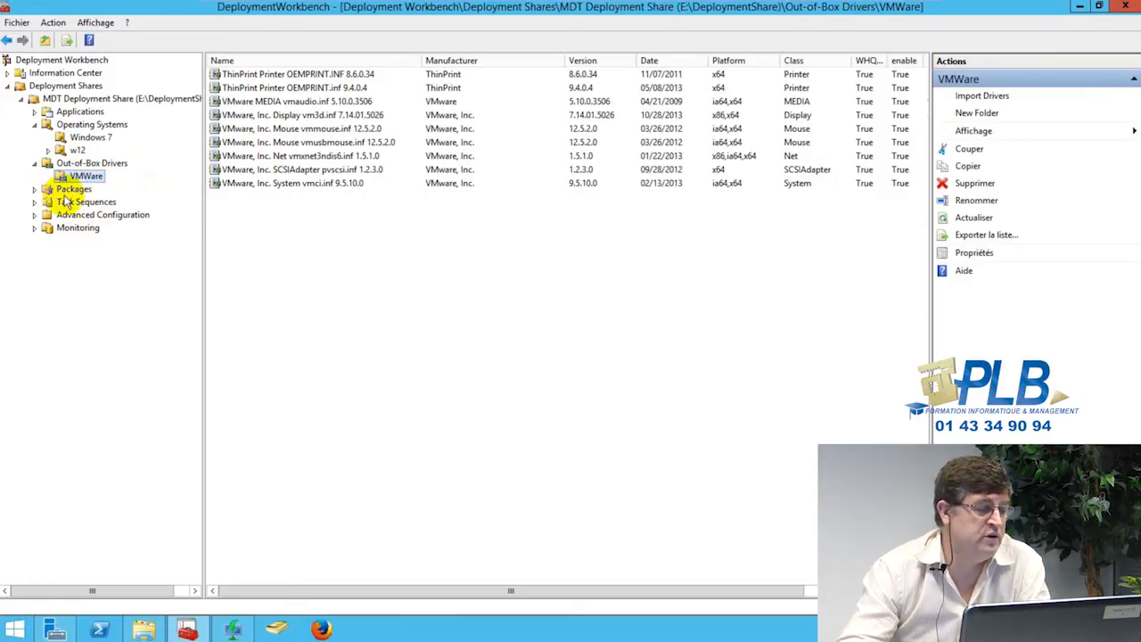
Step: Check the W7 remote administration packages and show the VMware applications folder
{"action": "left_click", "coordinate": [35, 189]}
{"action": "left_click", "coordinate": [64, 189]}
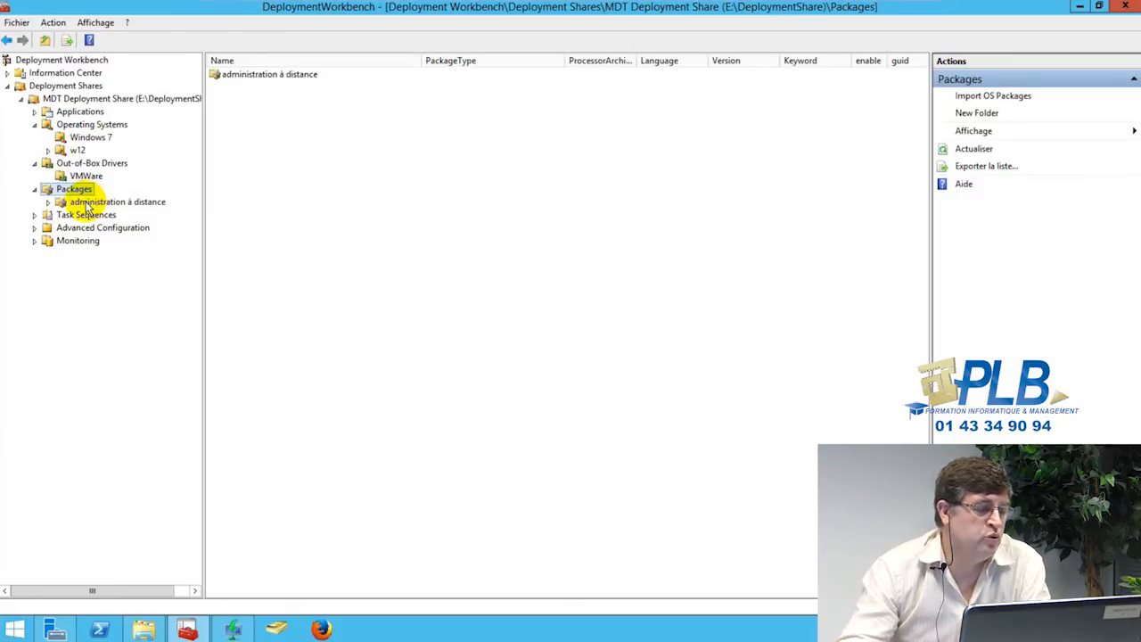
{"action": "left_click", "coordinate": [86, 203]}
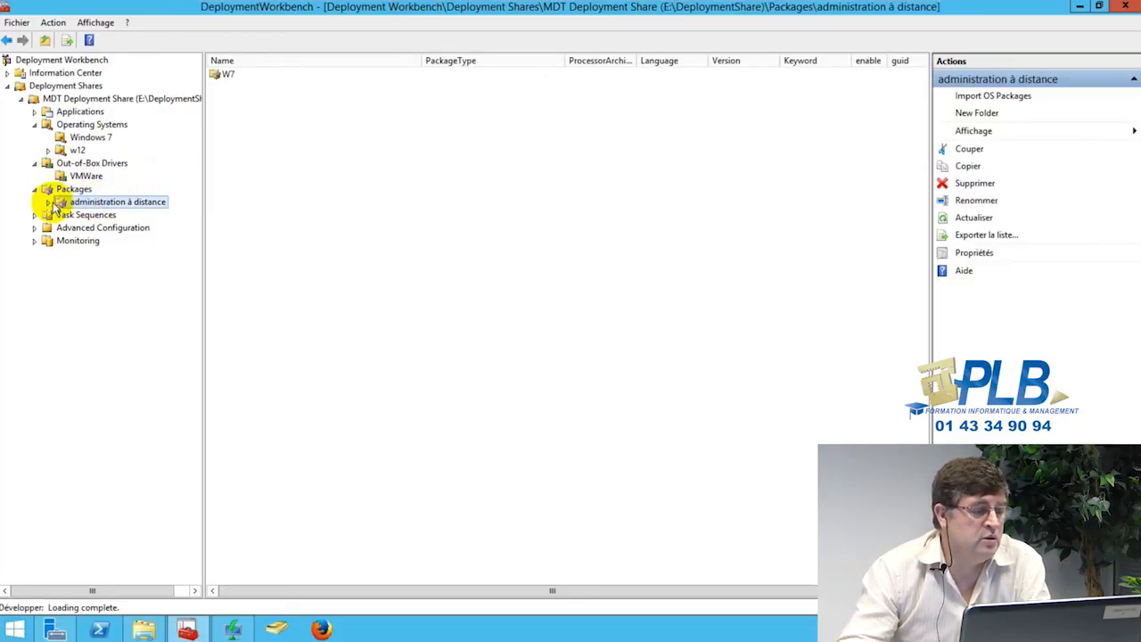
{"action": "left_click", "coordinate": [49, 202]}
{"action": "left_click", "coordinate": [82, 215]}
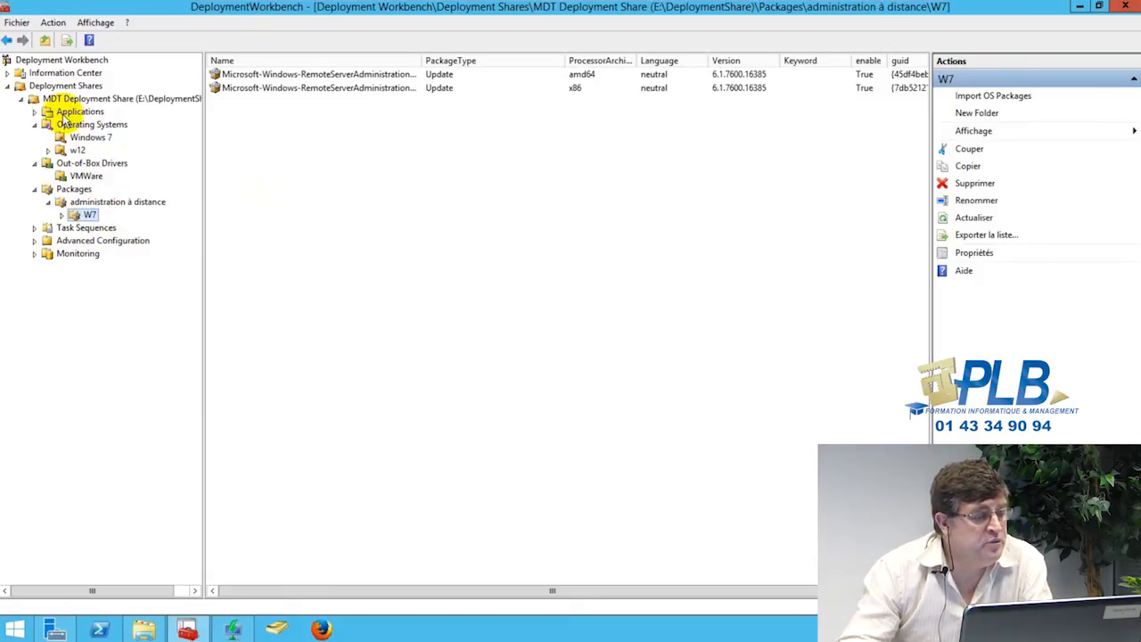
{"action": "left_click", "coordinate": [34, 111]}
{"action": "left_click", "coordinate": [59, 125]}
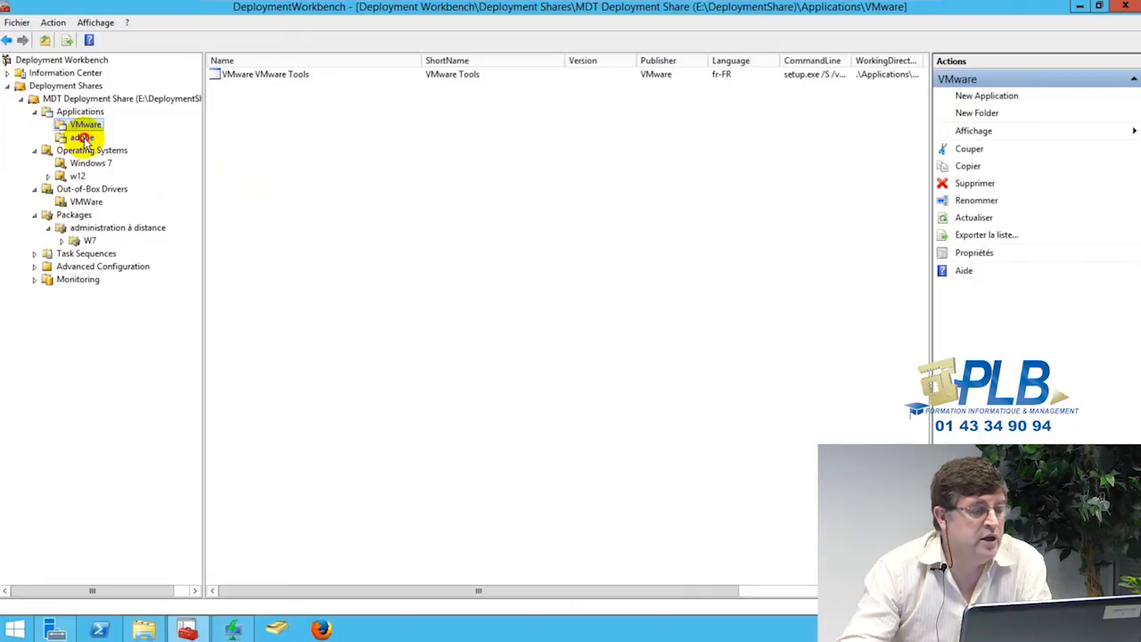
Step: Review the install command and platform details of Adobe Reader 11010 in its properties
{"action": "left_click", "coordinate": [81, 138]}
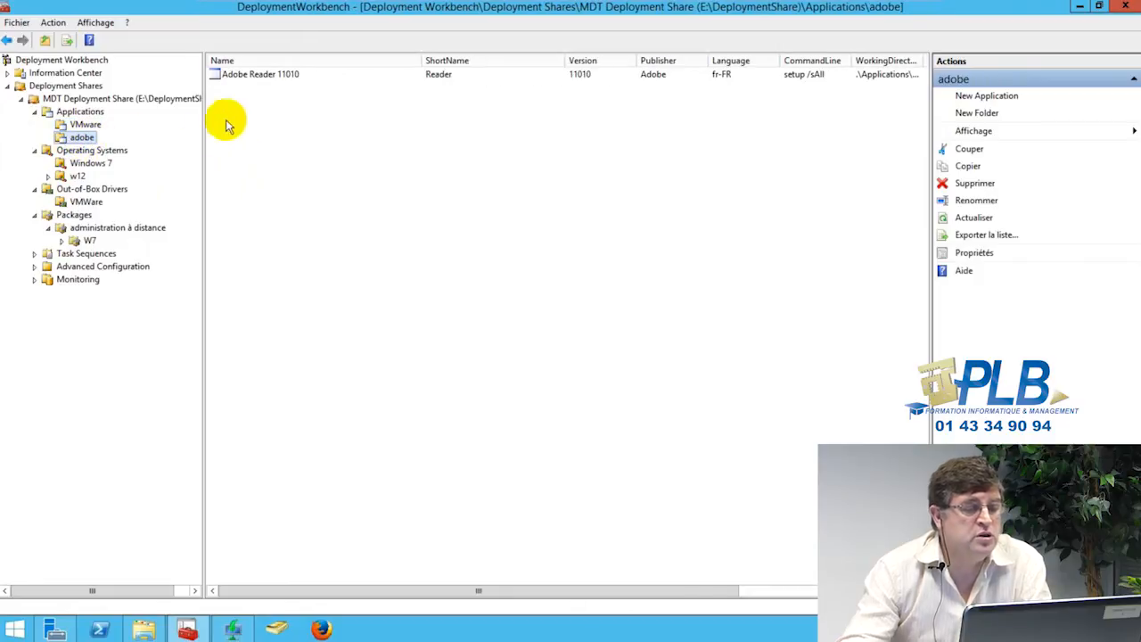
{"action": "left_click", "coordinate": [255, 79]}
{"action": "right_click", "coordinate": [263, 81]}
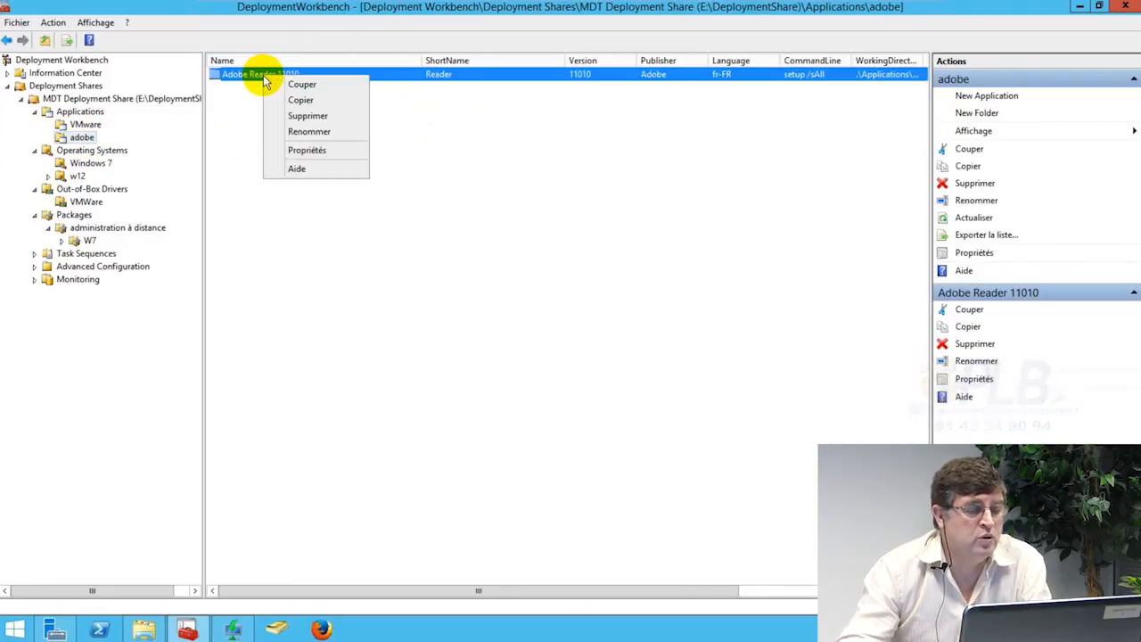
{"action": "left_click", "coordinate": [305, 151]}
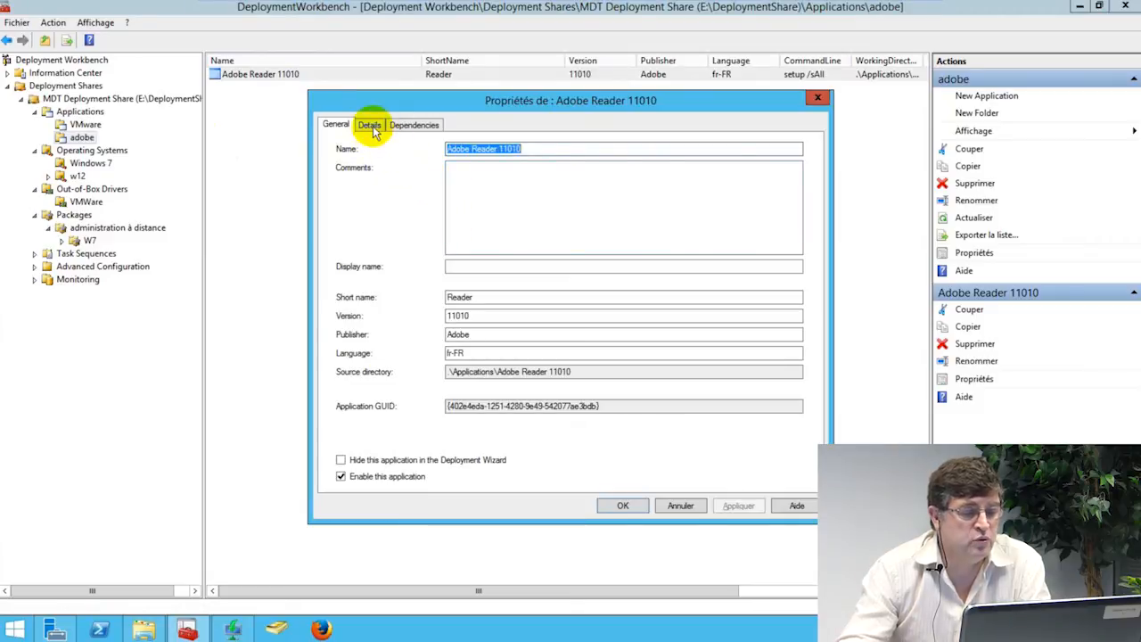
{"action": "left_click", "coordinate": [371, 125]}
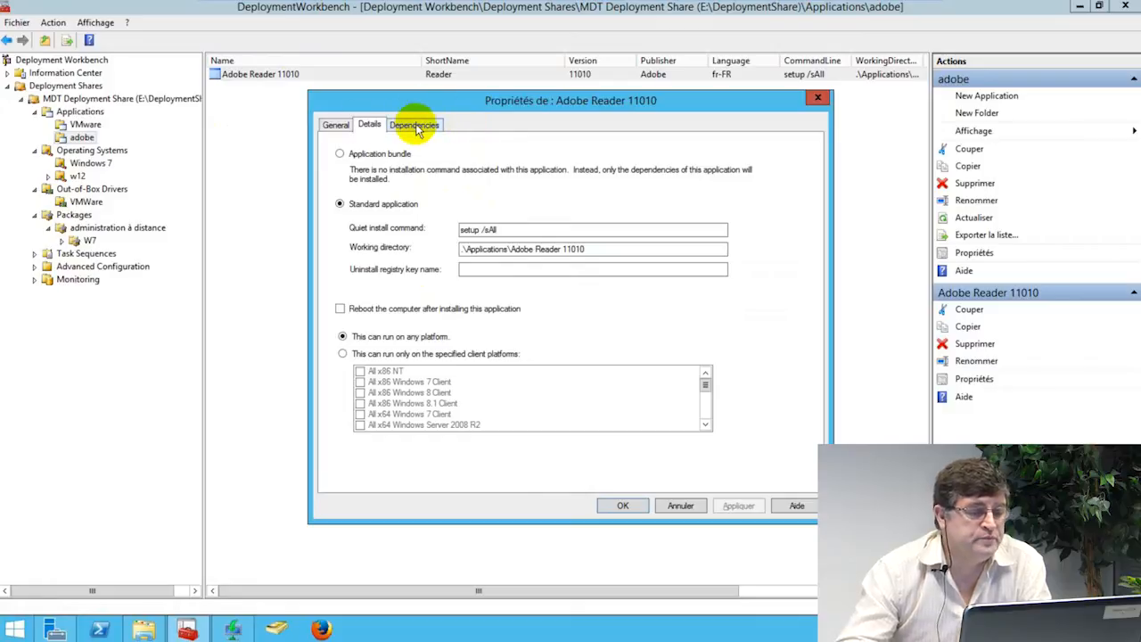
{"action": "left_click", "coordinate": [819, 98]}
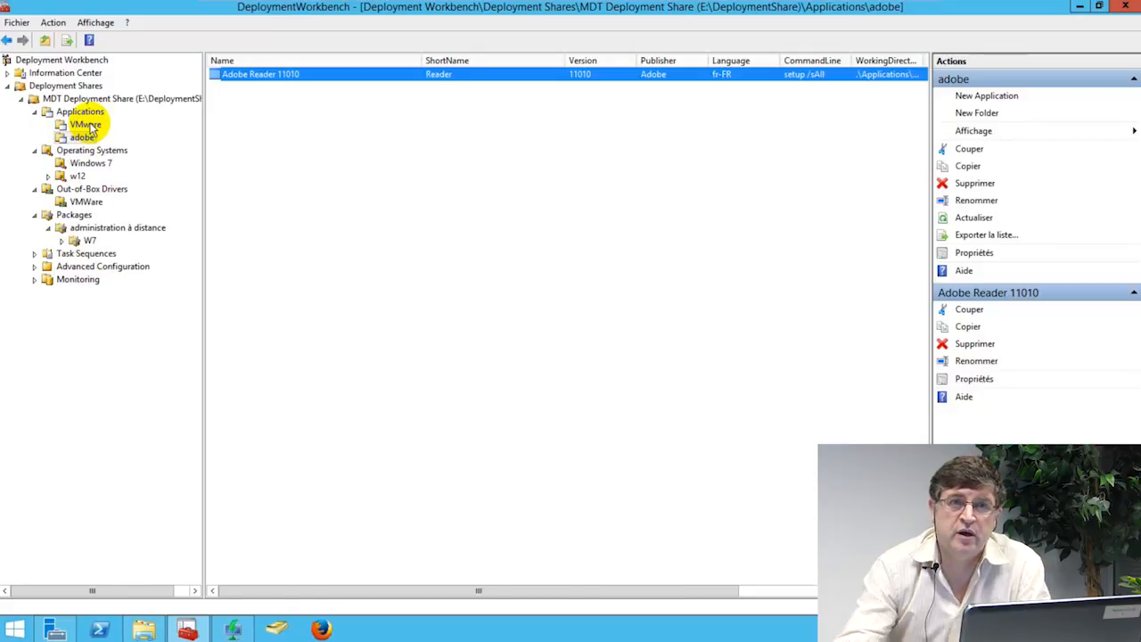
Step: Show the Windows 7 task sequences folder with Windows 7 64 b
{"action": "left_click", "coordinate": [35, 254]}
{"action": "left_click", "coordinate": [89, 267]}
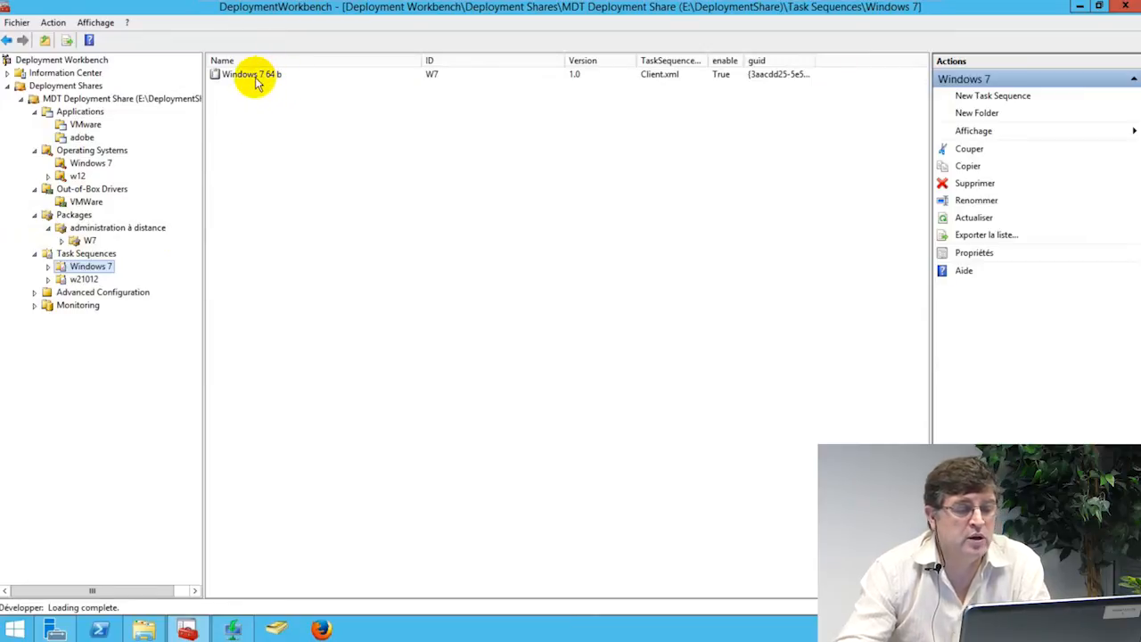
{"action": "left_click", "coordinate": [255, 78]}
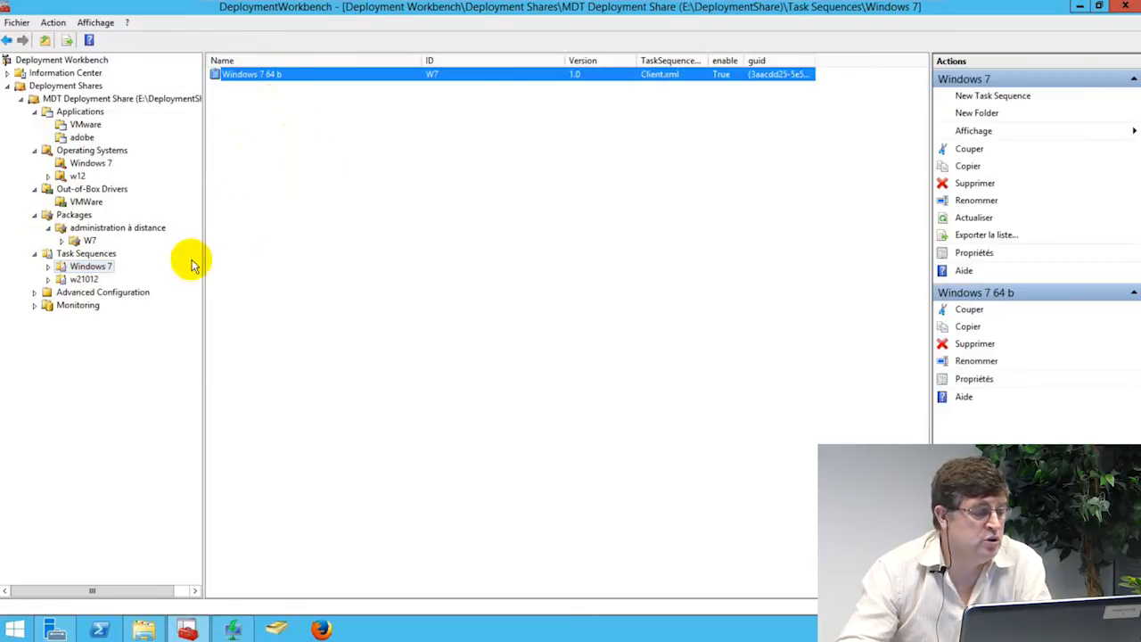
{"action": "right_click", "coordinate": [78, 272]}
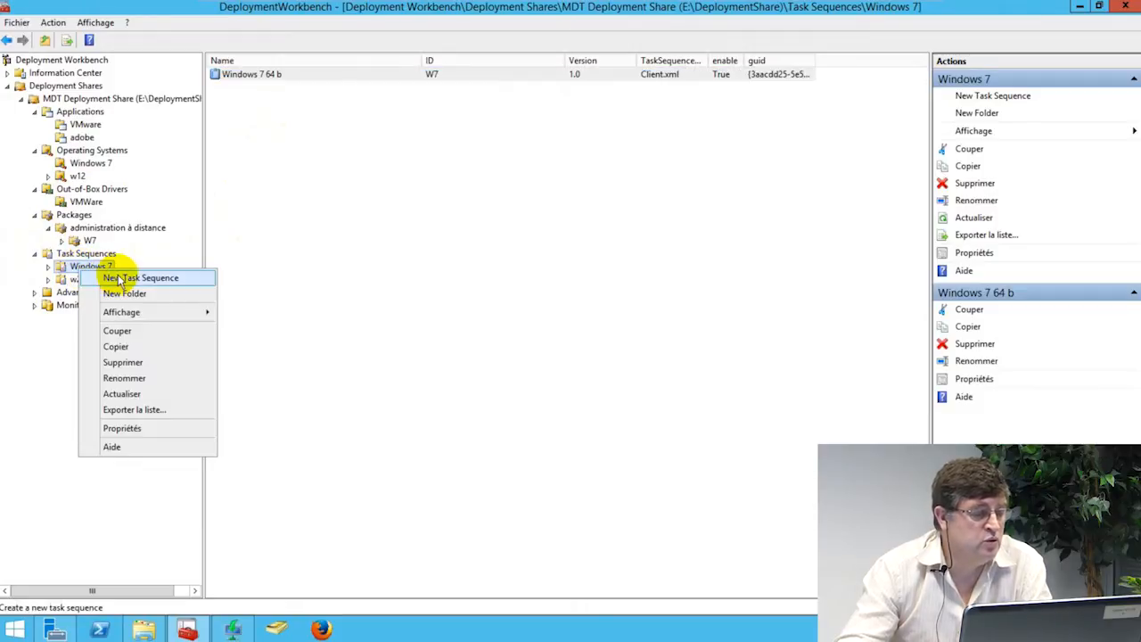
Step: Start task sequence W7T2 'Windows 7 dep 2' from the Standard Client Task Sequence template
{"action": "left_click", "coordinate": [119, 278]}
{"action": "type", "text": "w712"}
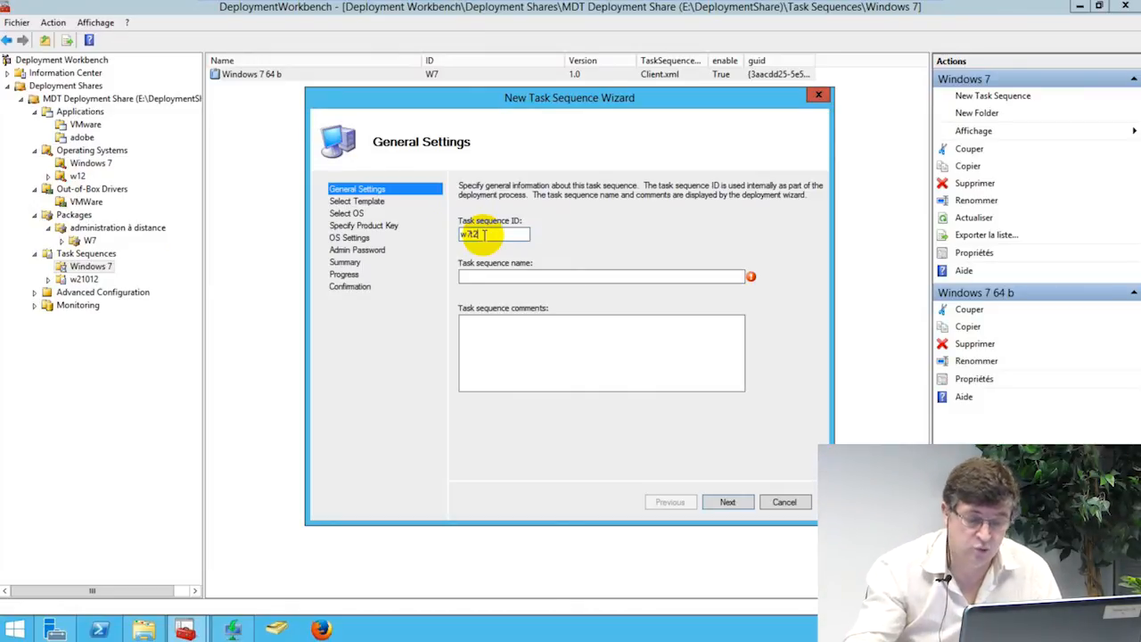
{"action": "left_click", "coordinate": [503, 276]}
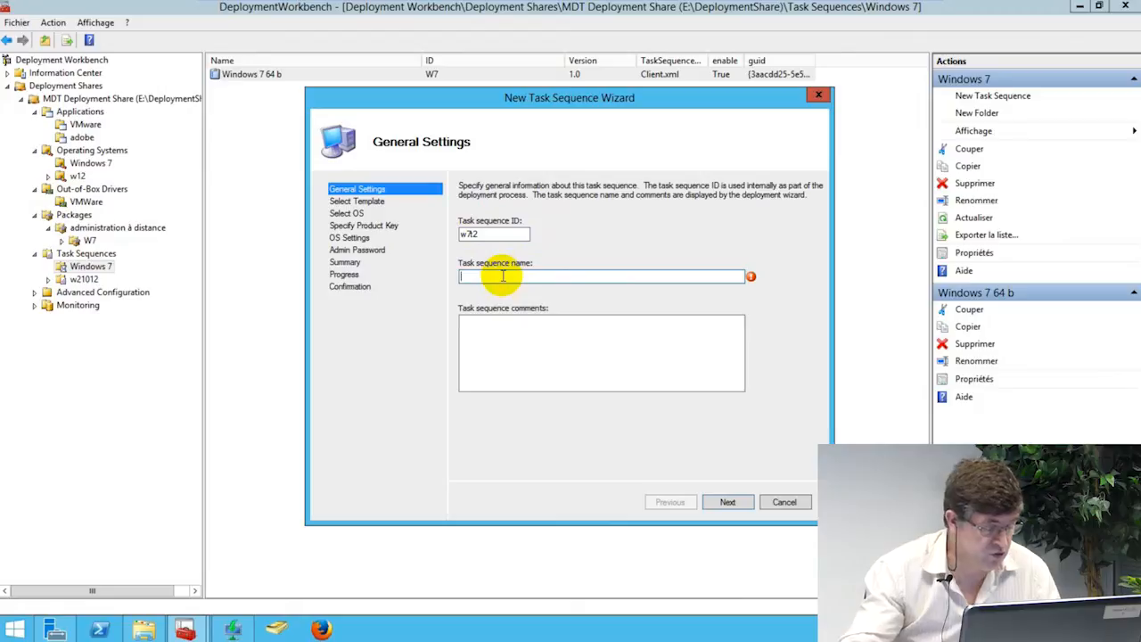
{"action": "type", "text": "Windows 7 dep 2"}
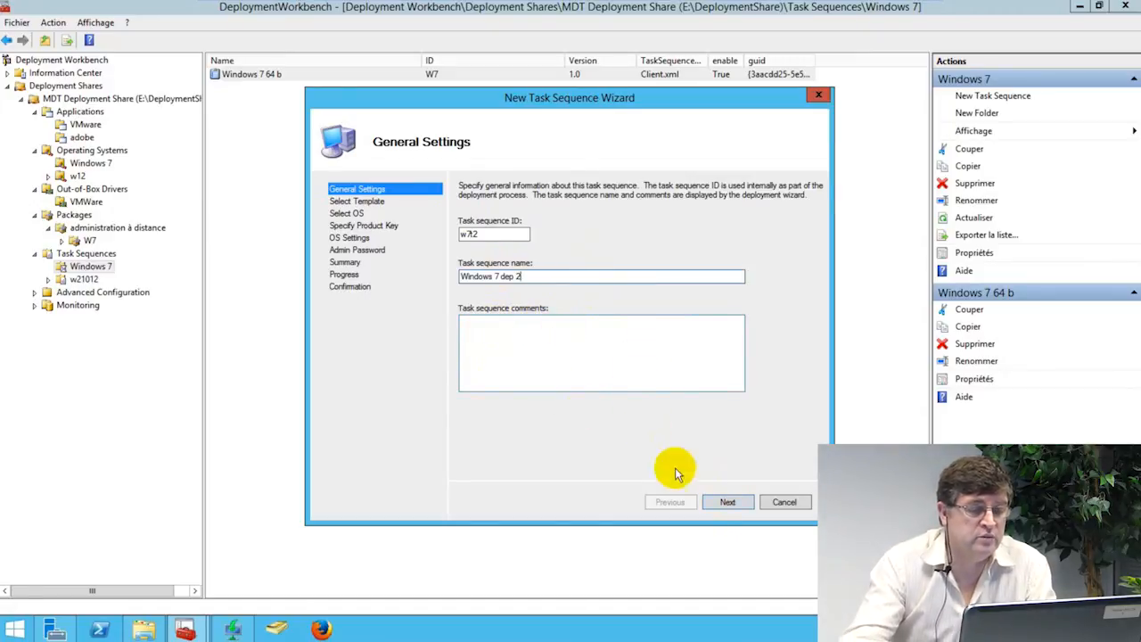
{"action": "left_click", "coordinate": [729, 501]}
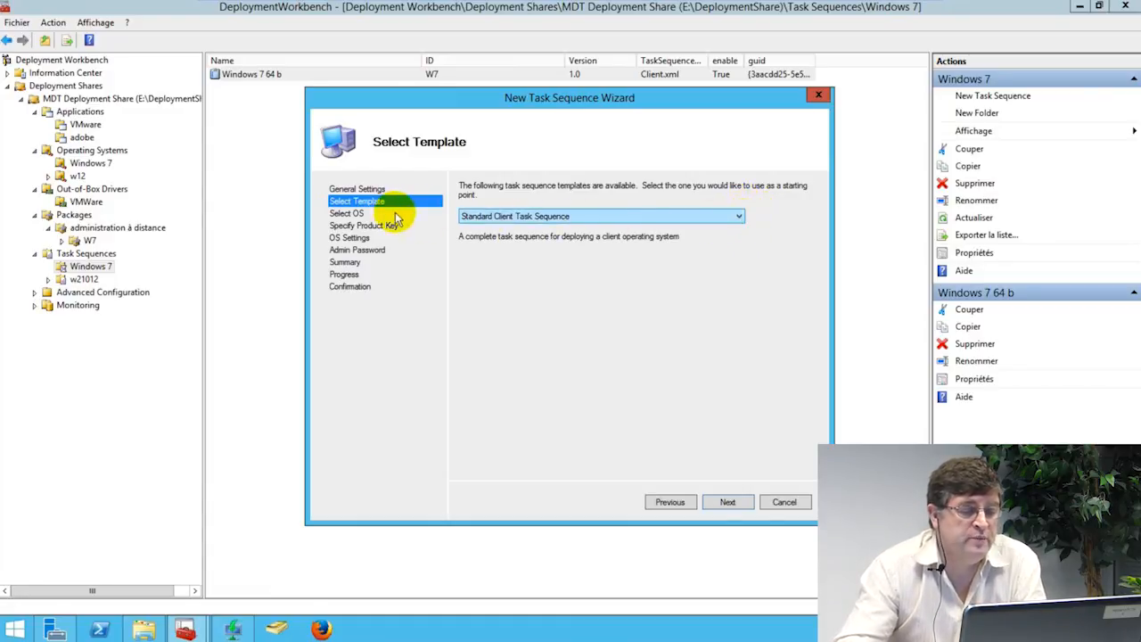
{"action": "left_click", "coordinate": [739, 219]}
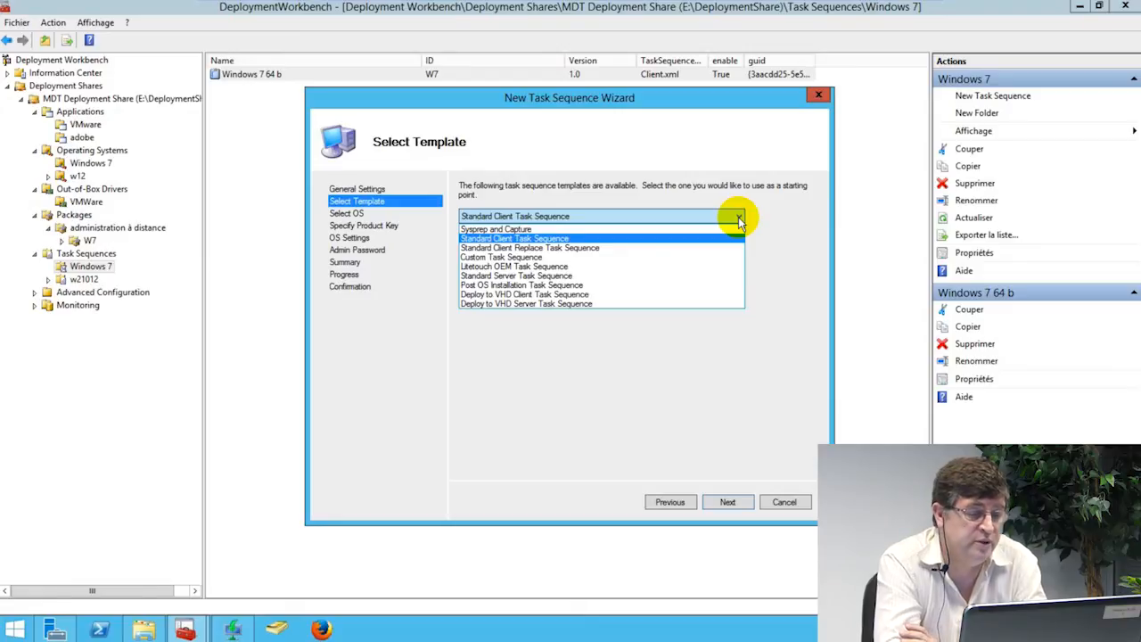
{"action": "left_click", "coordinate": [520, 239]}
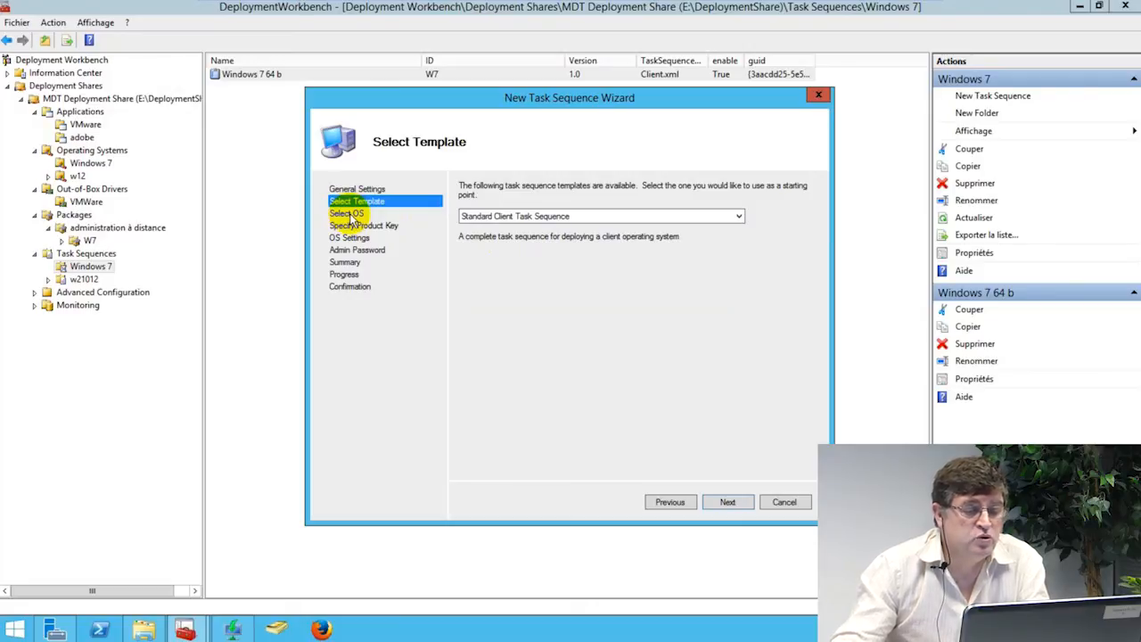
{"action": "left_click", "coordinate": [729, 503]}
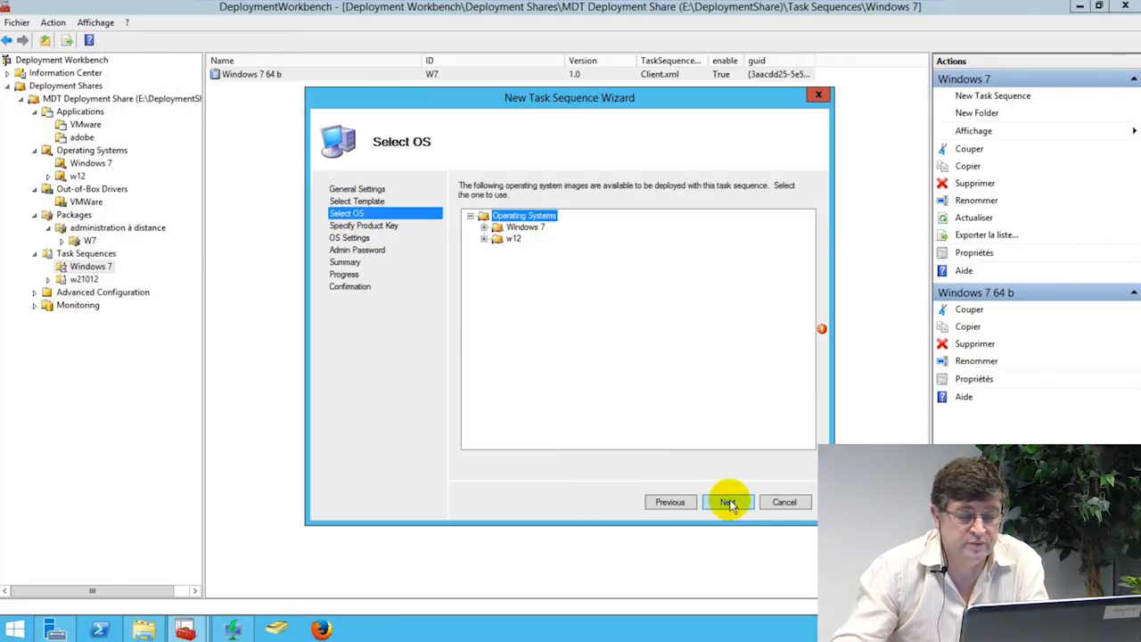
Step: Select Windows 7 PROFESSIONAL x64, skip the product key, and set the administrator password
{"action": "left_click", "coordinate": [484, 229]}
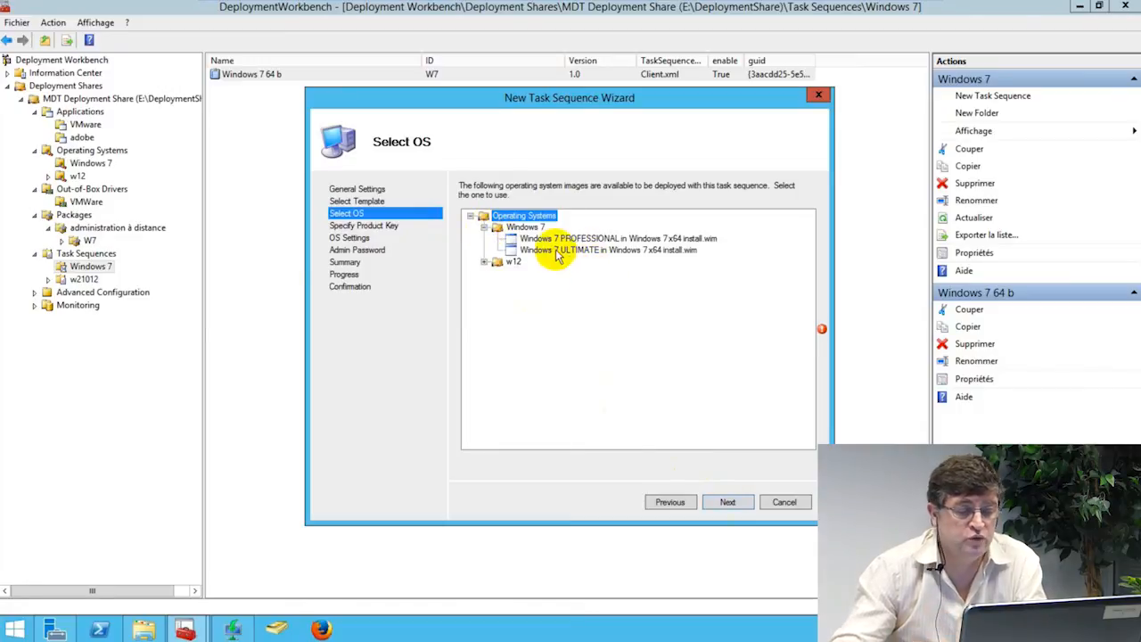
{"action": "left_click", "coordinate": [580, 239]}
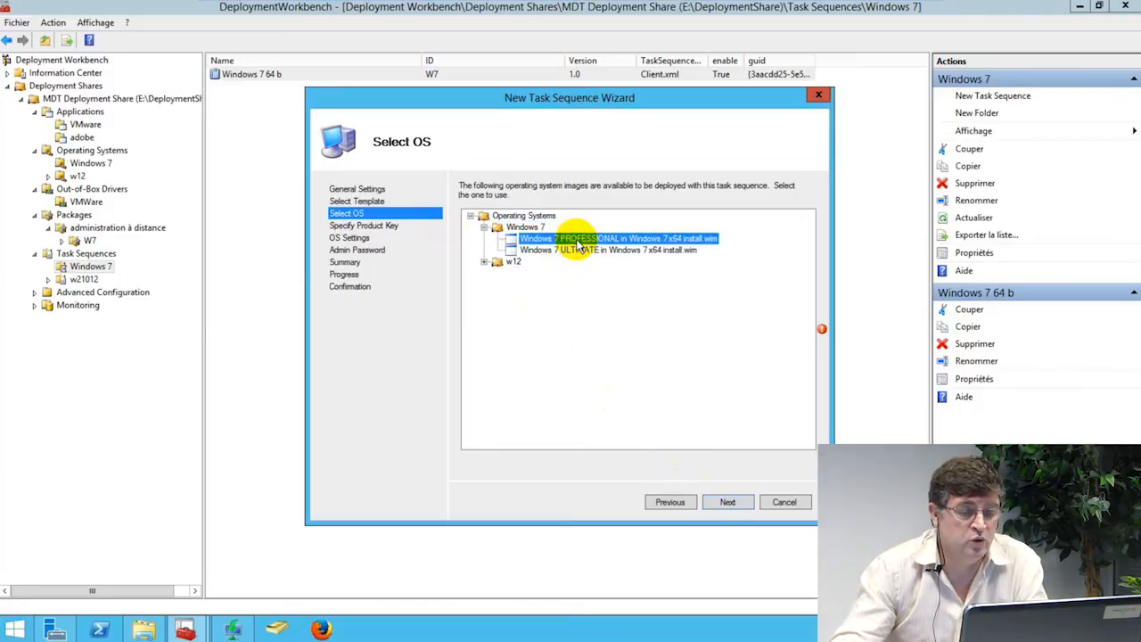
{"action": "left_click", "coordinate": [726, 502]}
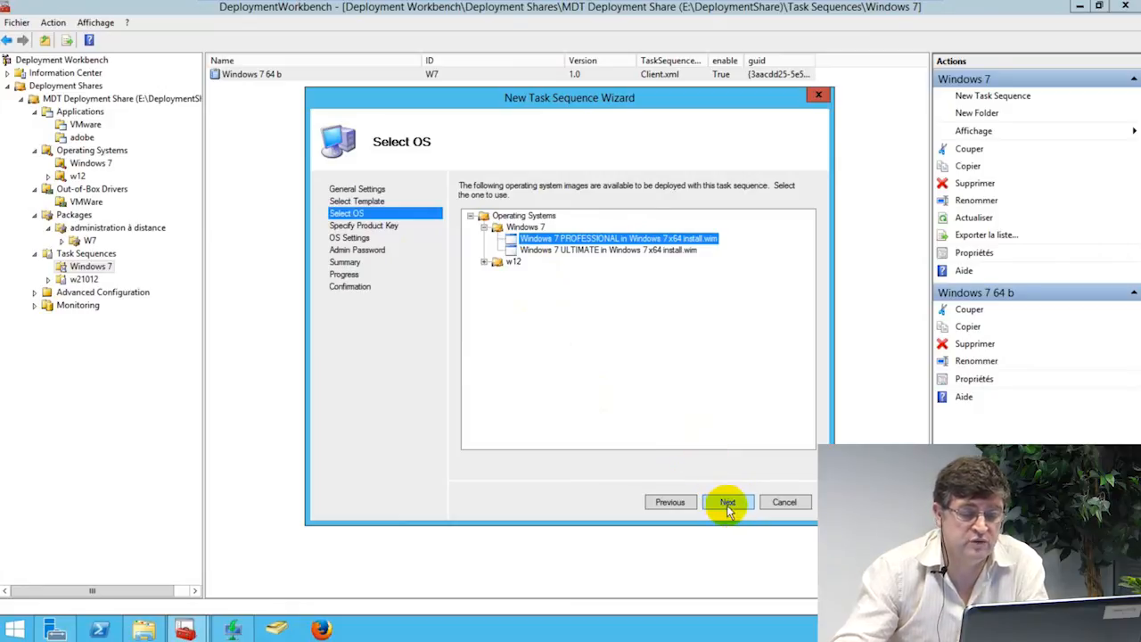
{"action": "left_click", "coordinate": [727, 502]}
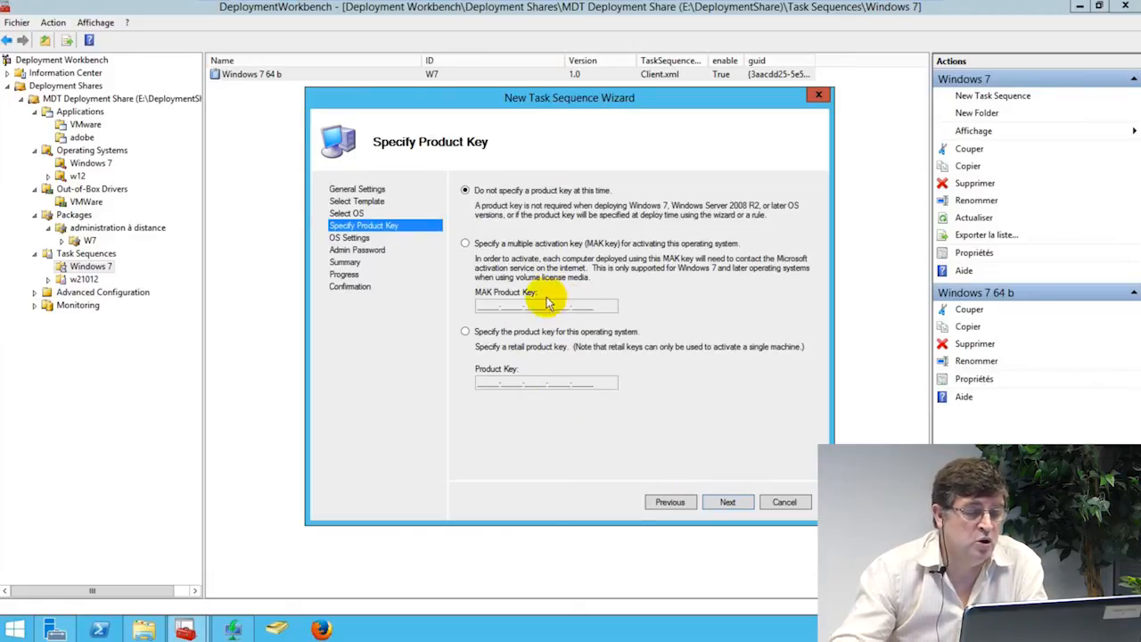
{"action": "left_click", "coordinate": [722, 502]}
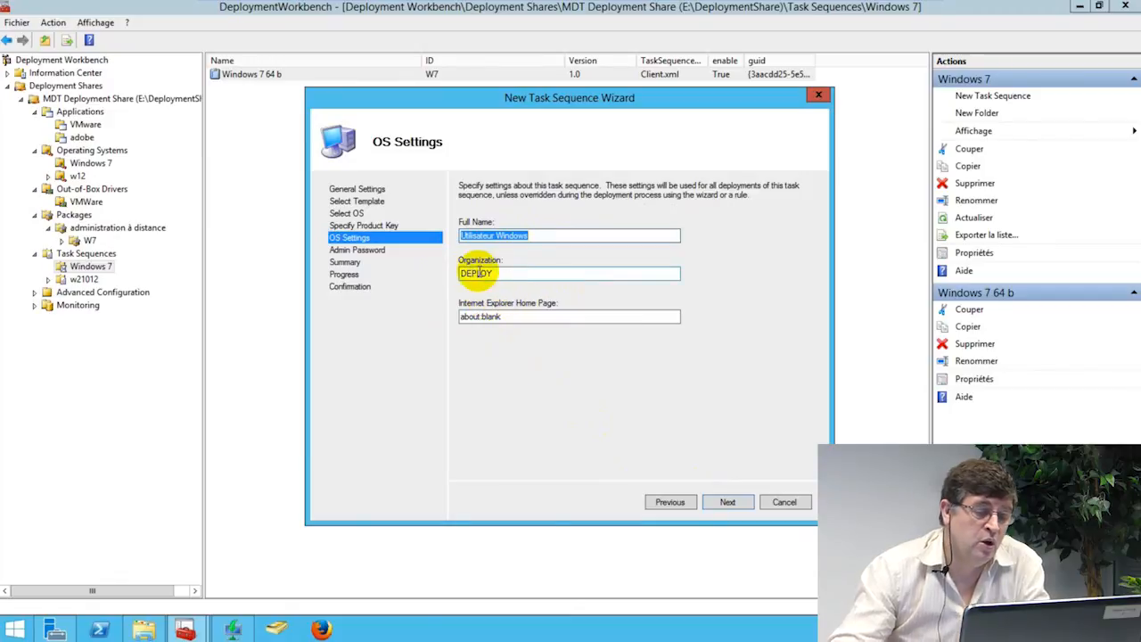
{"action": "left_click", "coordinate": [728, 504]}
{"action": "left_click", "coordinate": [500, 240]}
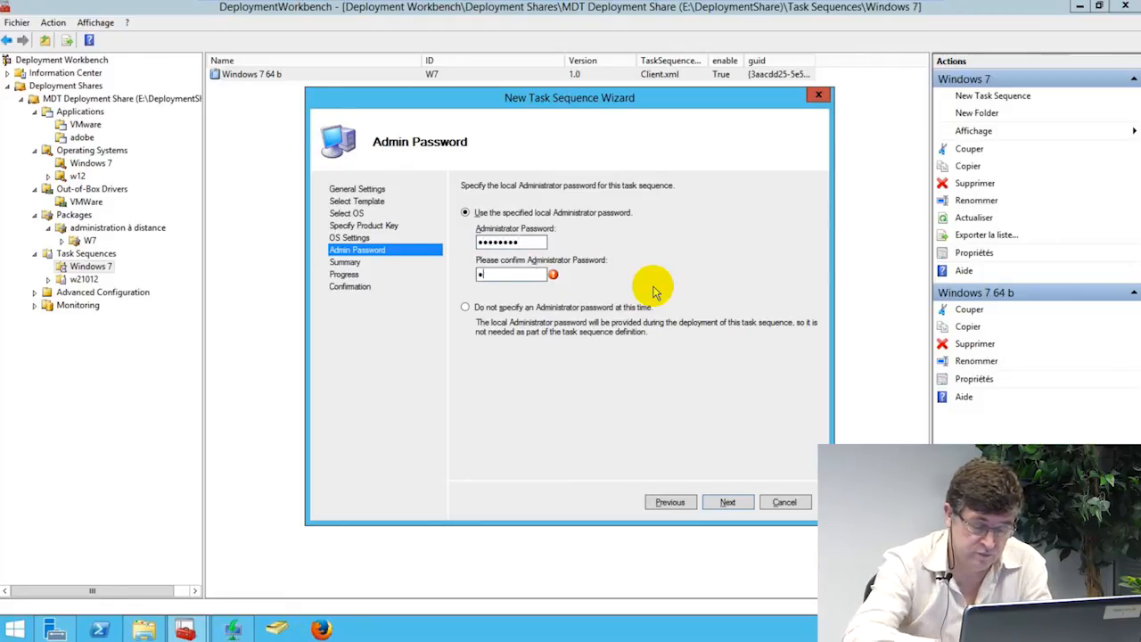
{"action": "type", "text": "ssw"}
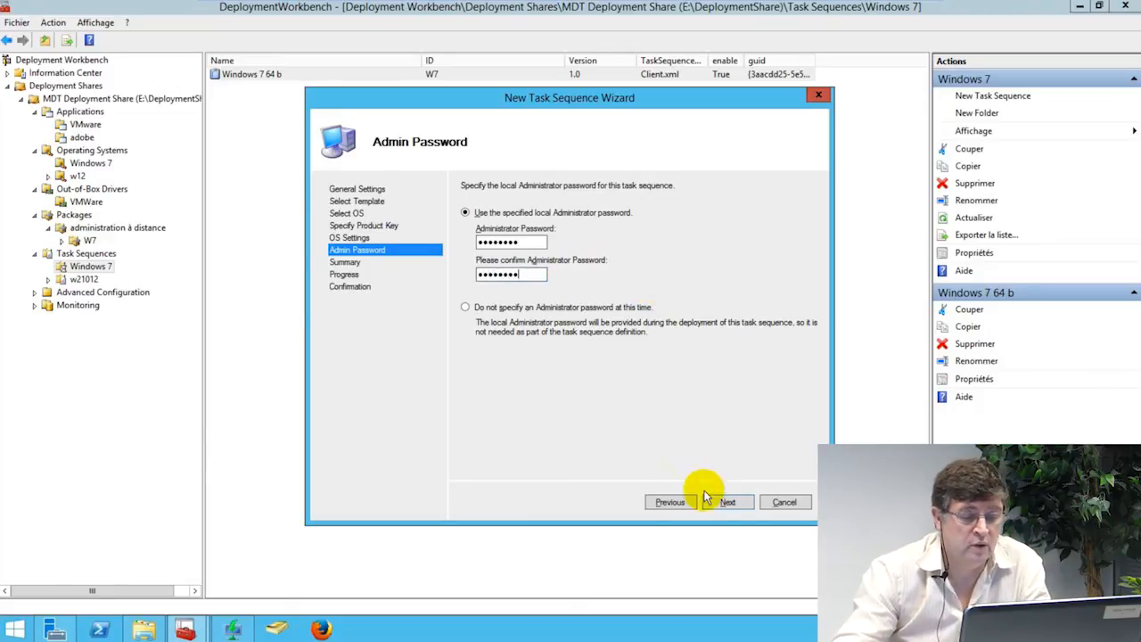
{"action": "left_click", "coordinate": [726, 502]}
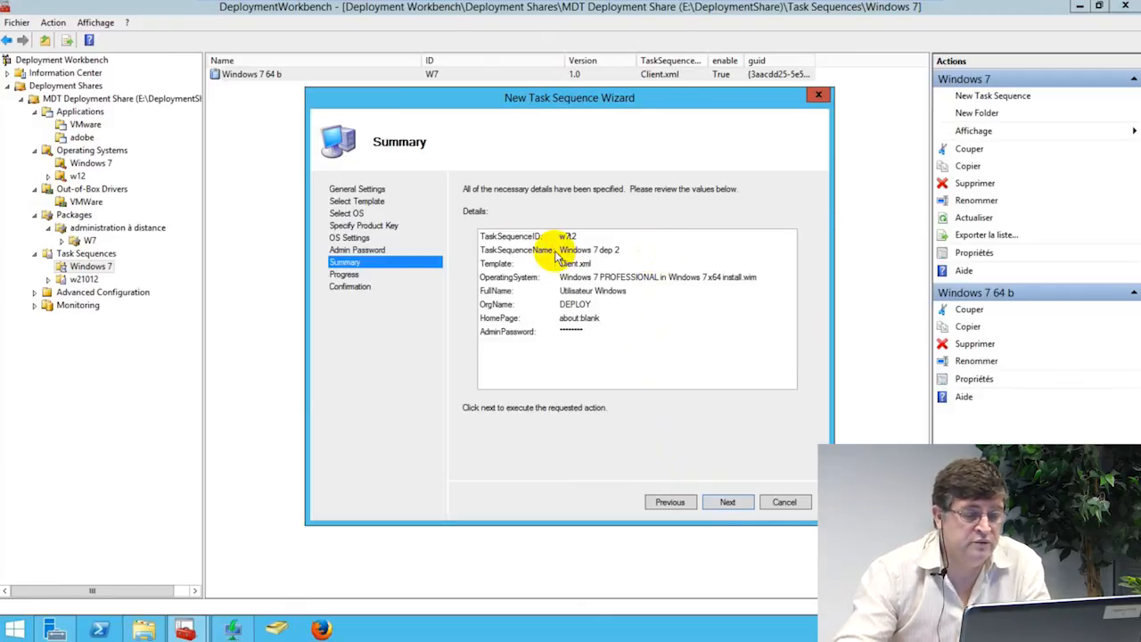
Step: Finish creating Windows 7 dep 2 and open its properties
{"action": "left_click", "coordinate": [723, 499]}
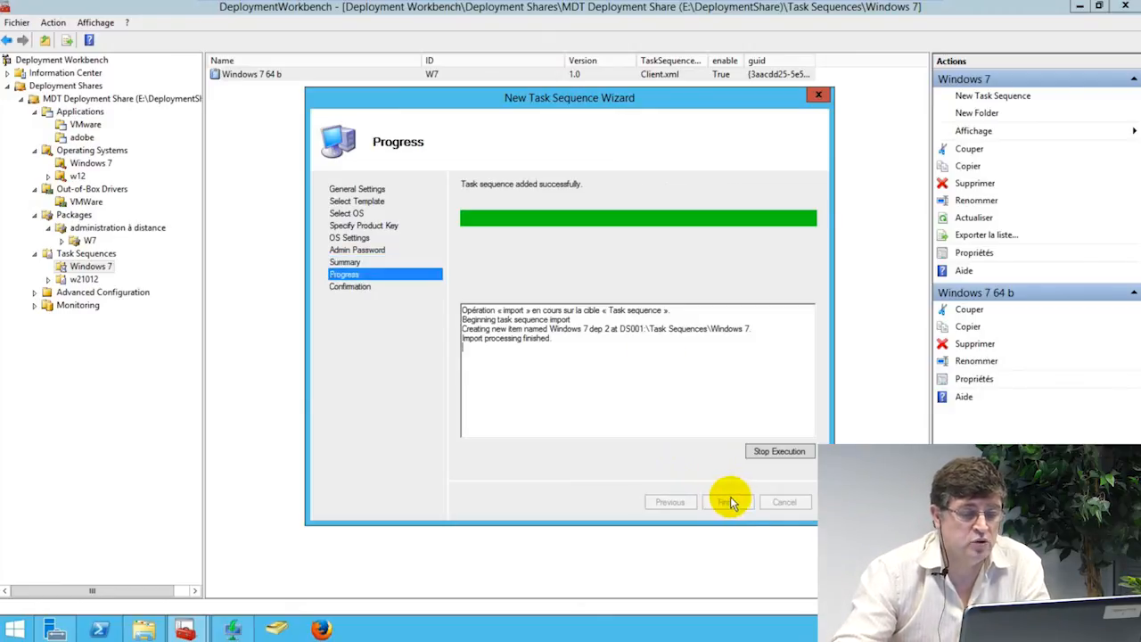
{"action": "left_click", "coordinate": [728, 503]}
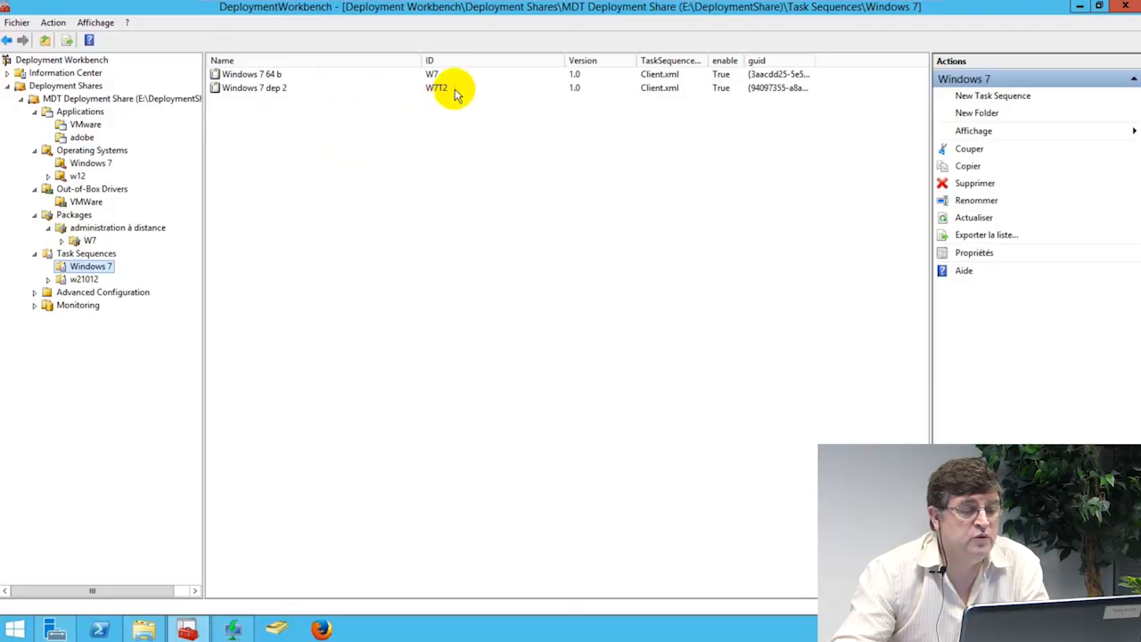
{"action": "left_click", "coordinate": [274, 90]}
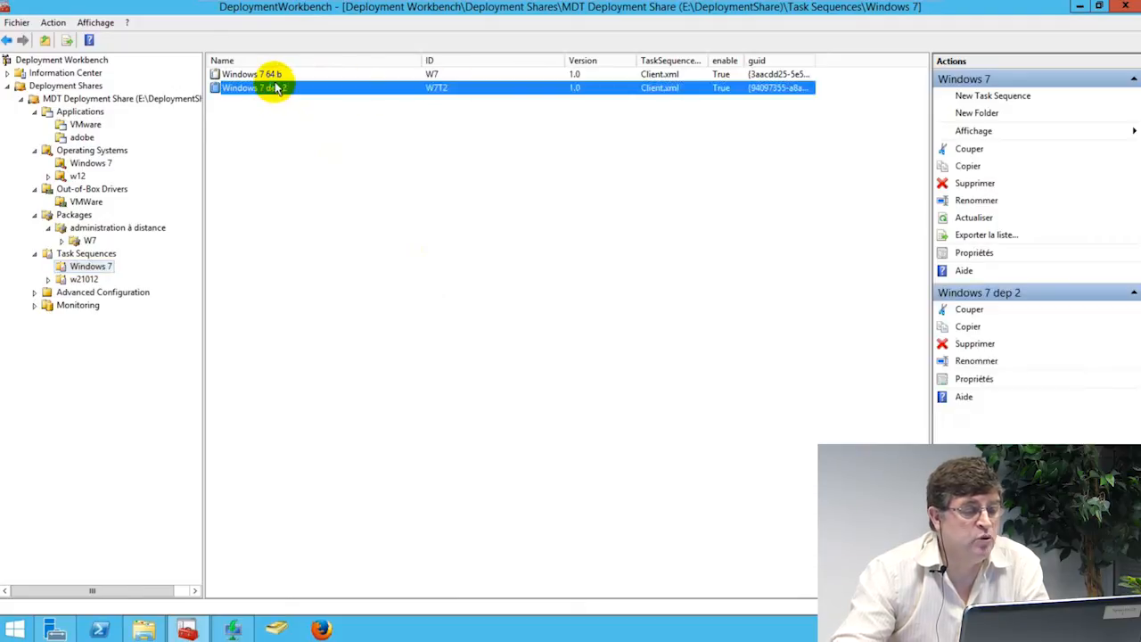
{"action": "right_click", "coordinate": [274, 86]}
{"action": "left_click", "coordinate": [314, 161]}
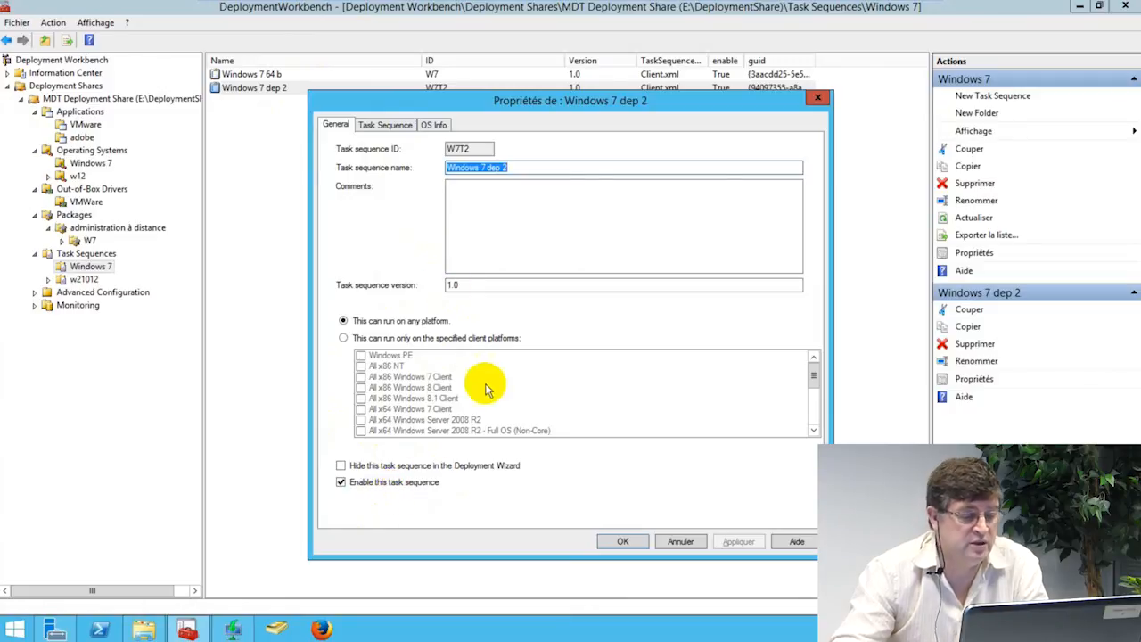
Step: Review the task sequence steps, then apply and close the properties
{"action": "left_click", "coordinate": [391, 123]}
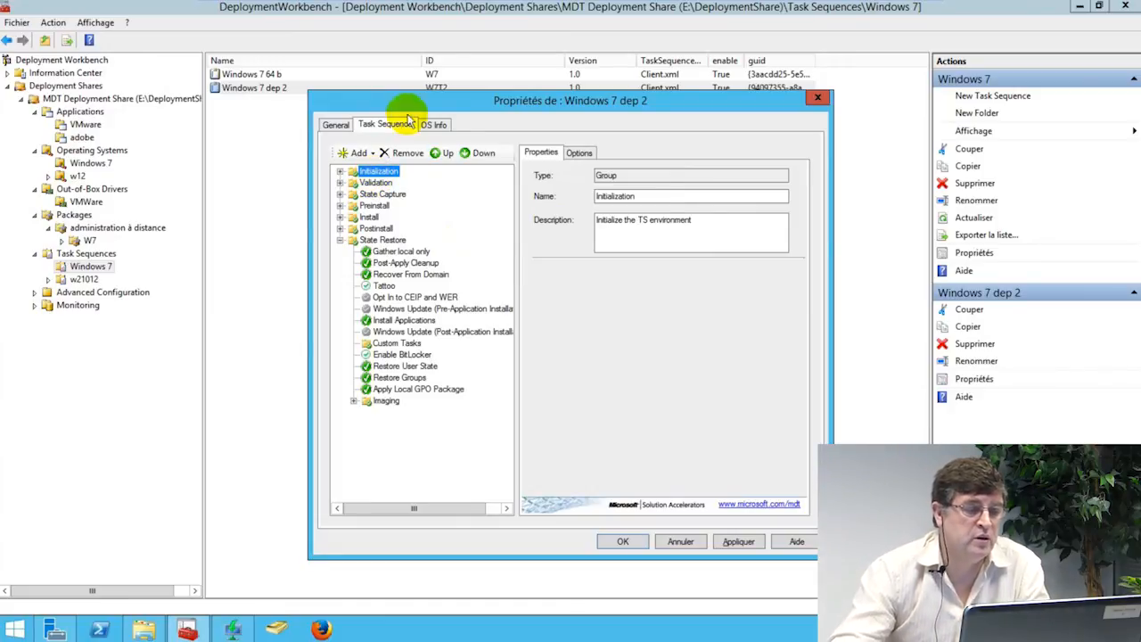
{"action": "left_click", "coordinate": [738, 541]}
{"action": "left_click", "coordinate": [623, 541]}
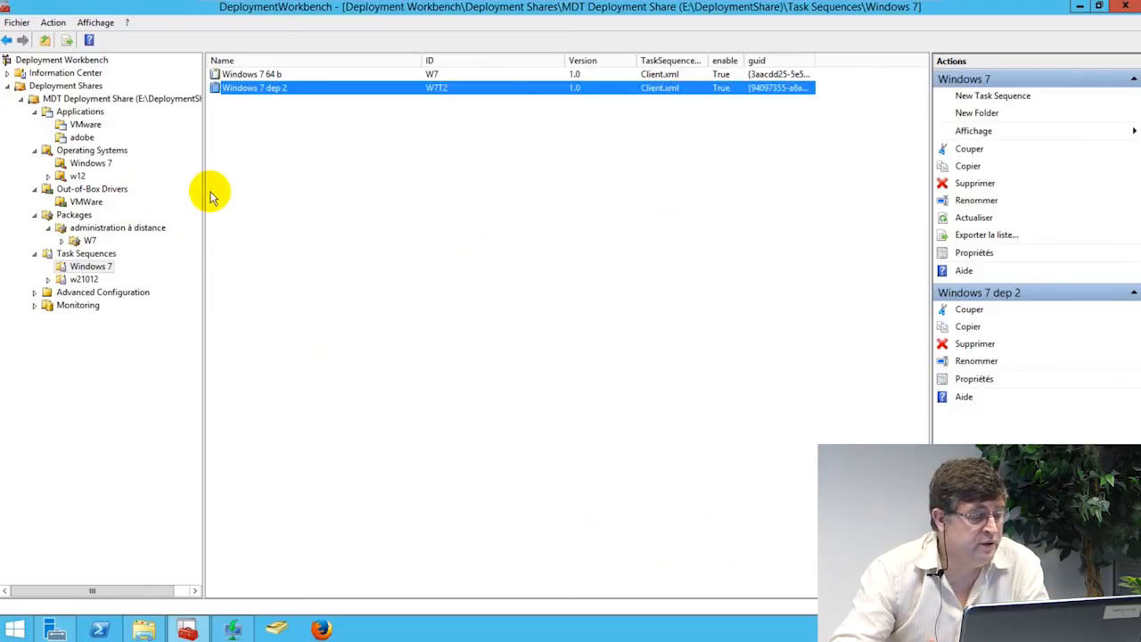
{"action": "right_click", "coordinate": [140, 101]}
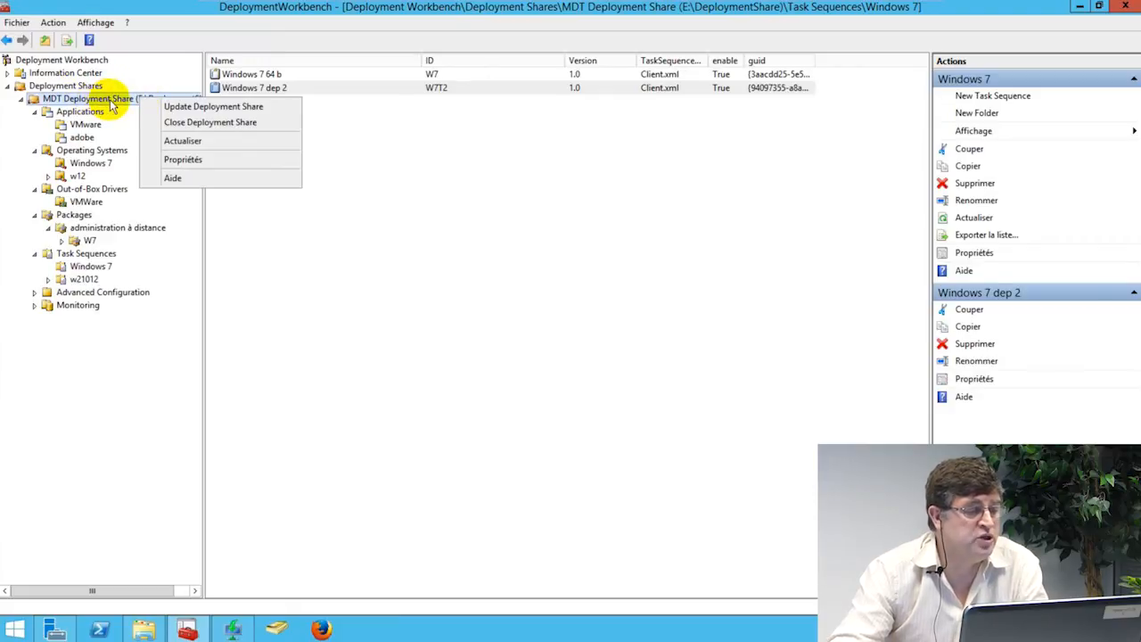
Step: In the deployment share's Rules, change TaskSequenceID to W7T2
{"action": "left_click", "coordinate": [188, 158]}
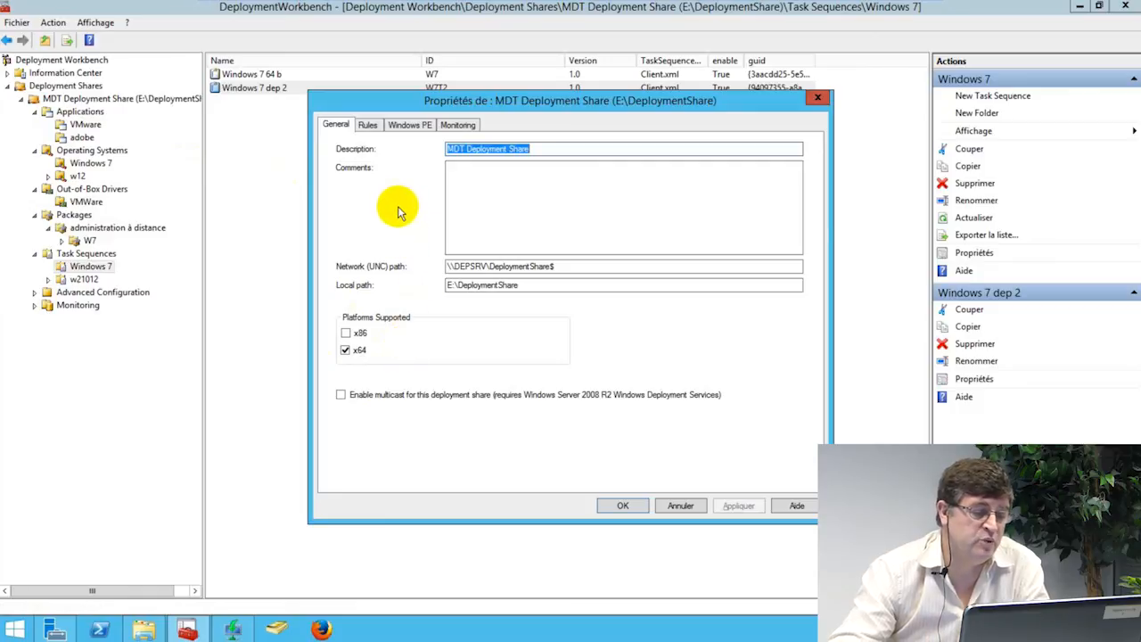
{"action": "left_click", "coordinate": [372, 125]}
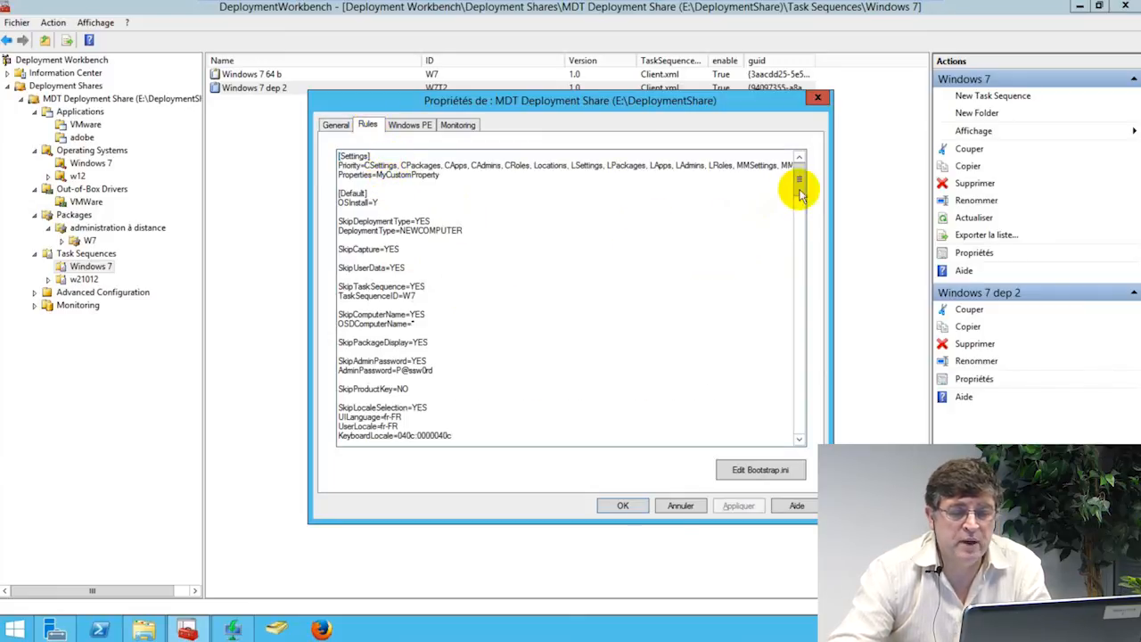
{"action": "left_click_drag", "start_coordinate": [800, 185], "coordinate": [798, 198]}
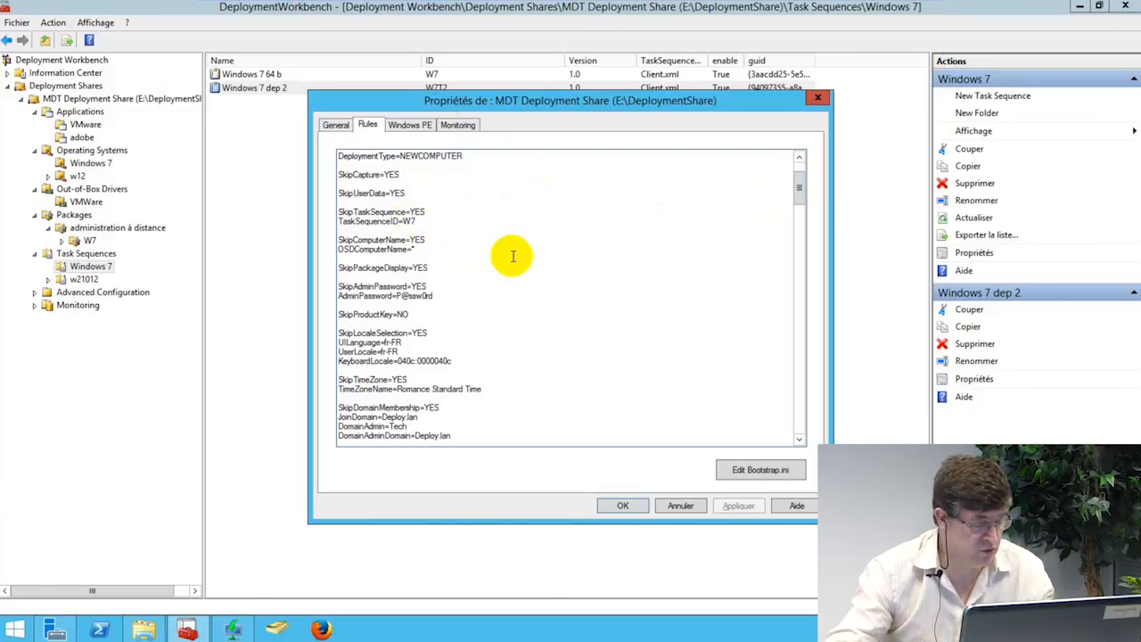
{"action": "type", "text": "T2"}
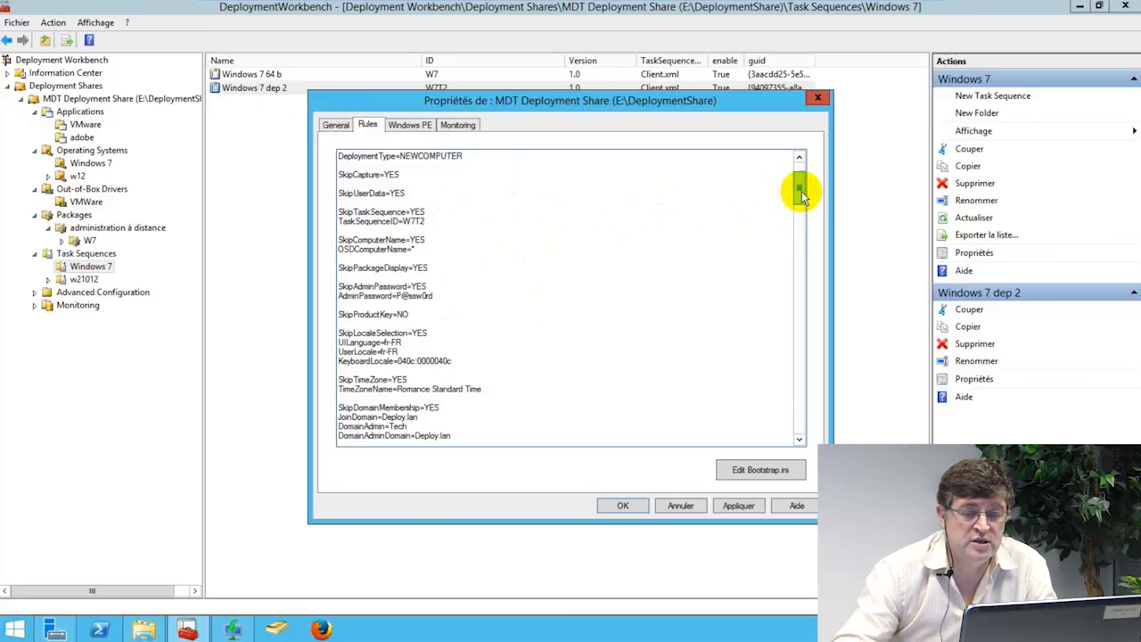
Step: Check the Windows PE x64 and Monitoring settings, then apply and close the share properties
{"action": "left_click", "coordinate": [419, 124]}
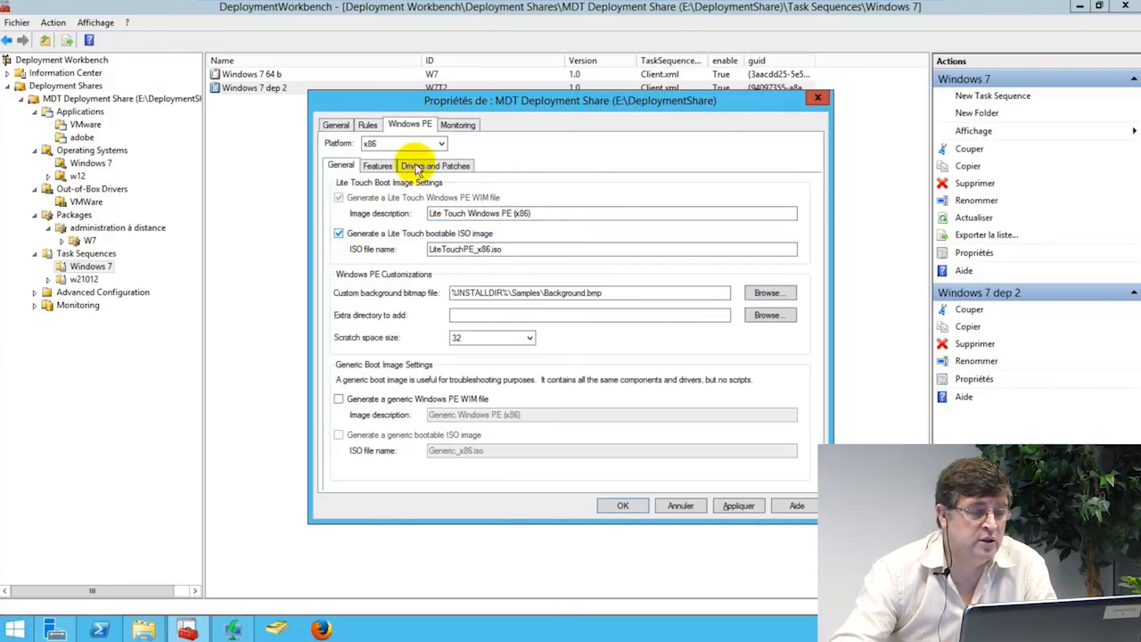
{"action": "left_click", "coordinate": [441, 143]}
{"action": "left_click", "coordinate": [385, 168]}
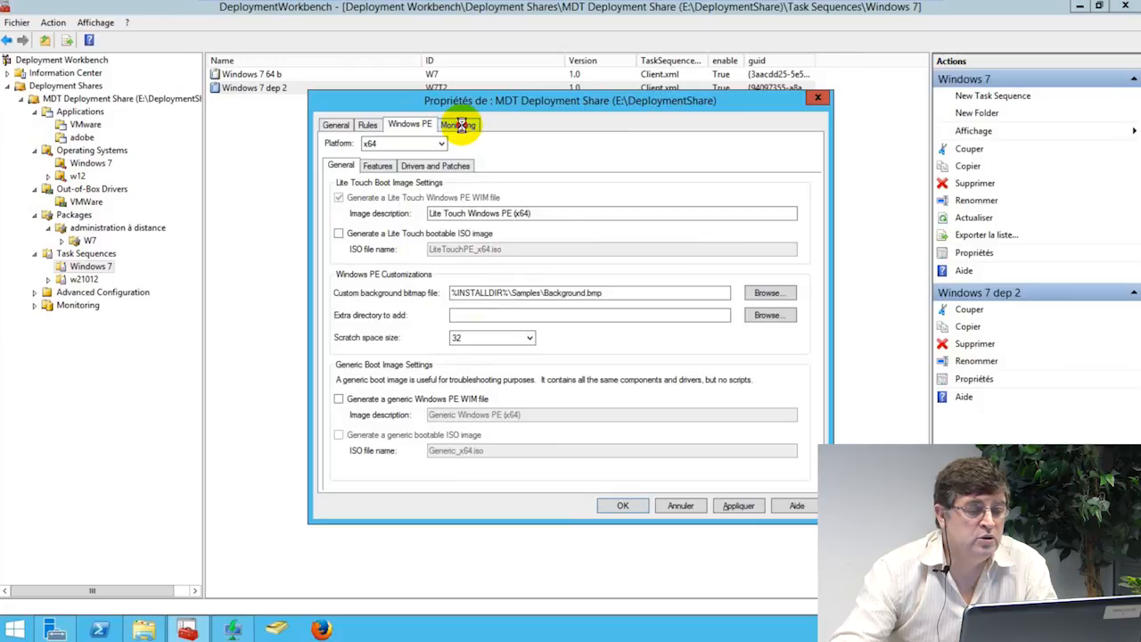
{"action": "left_click", "coordinate": [460, 125]}
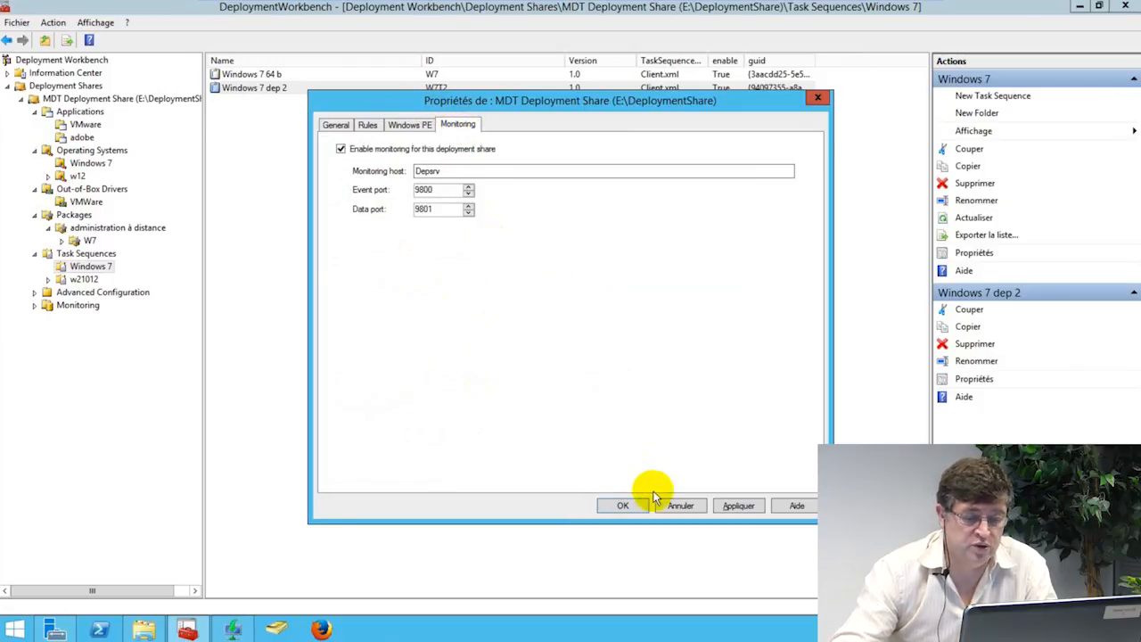
{"action": "left_click", "coordinate": [739, 506]}
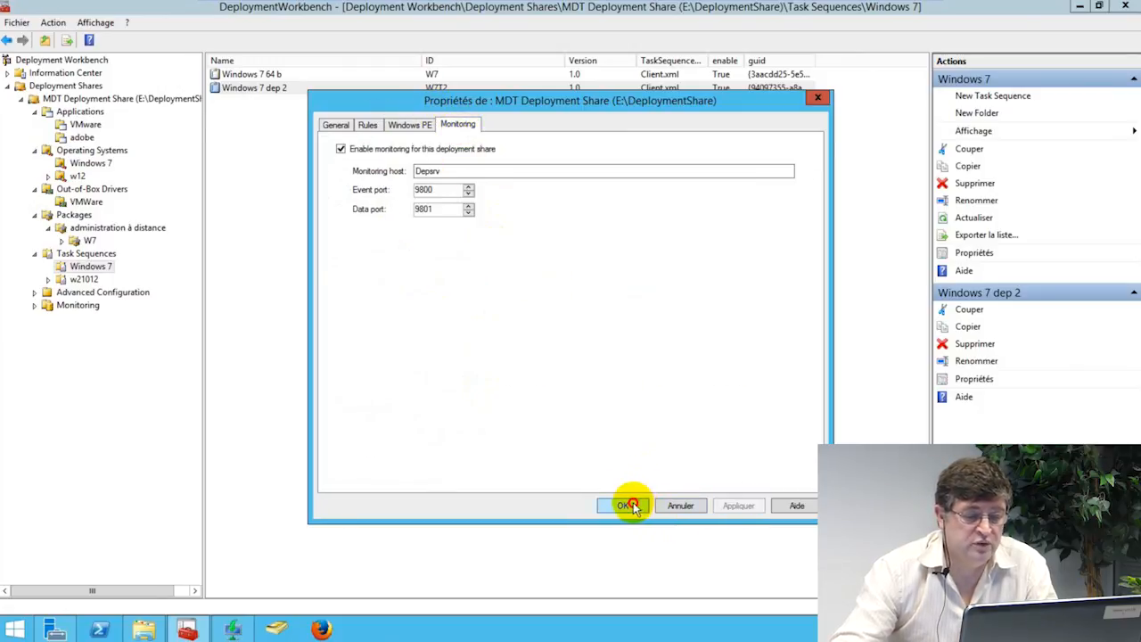
{"action": "left_click", "coordinate": [629, 506]}
{"action": "right_click", "coordinate": [152, 98]}
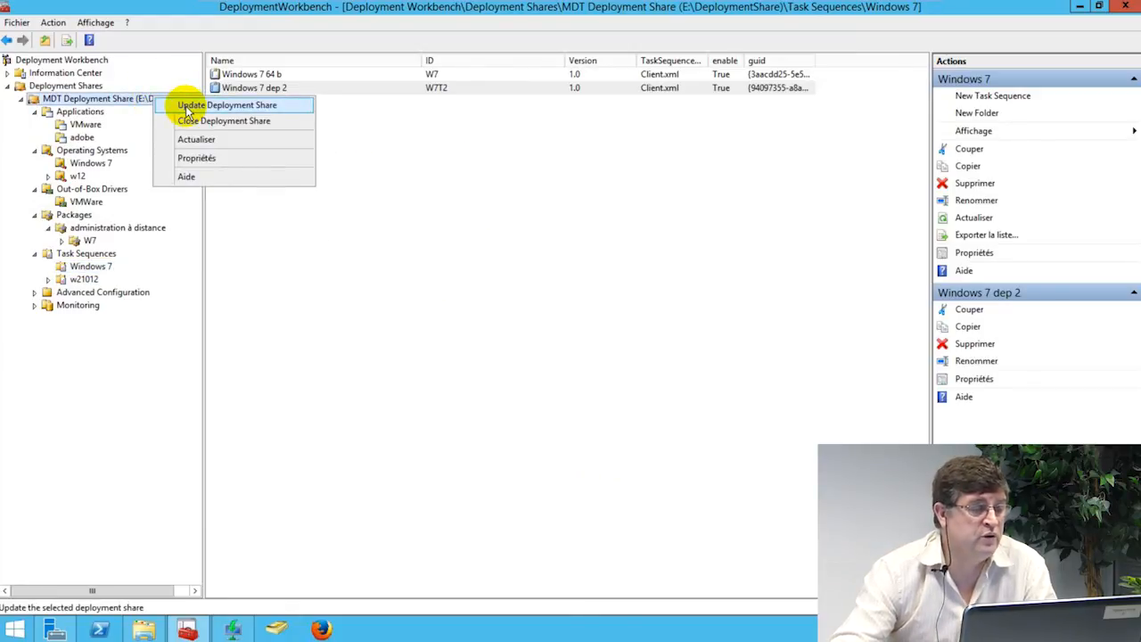
Step: Run Update Deployment Share with the default Optimize option and finish once it succeeds
{"action": "left_click", "coordinate": [187, 106]}
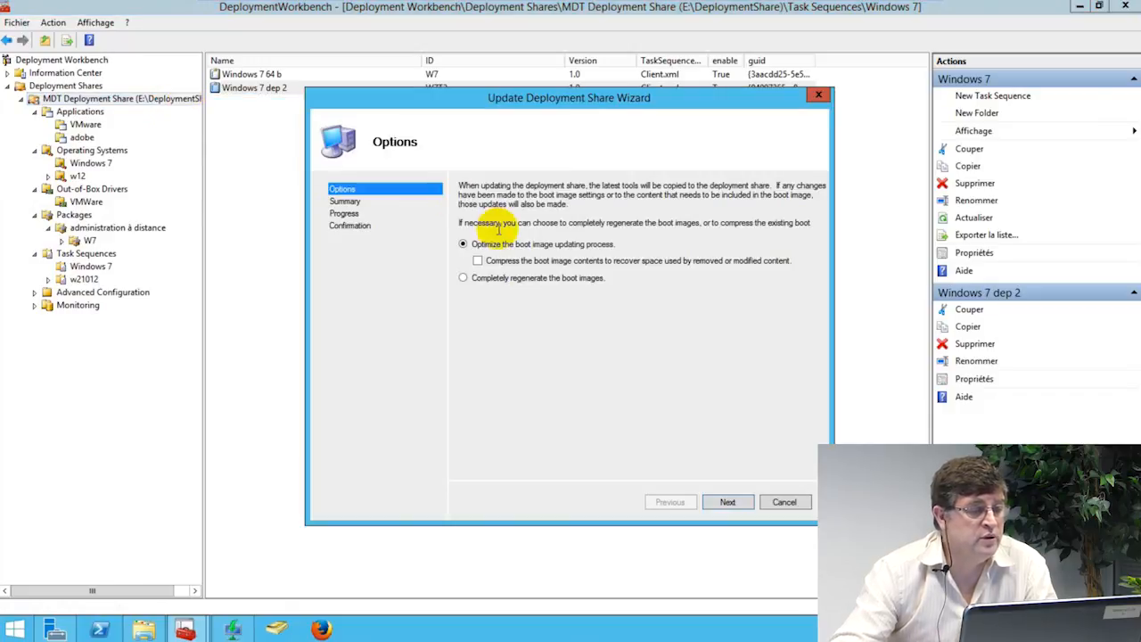
{"action": "left_click", "coordinate": [728, 502]}
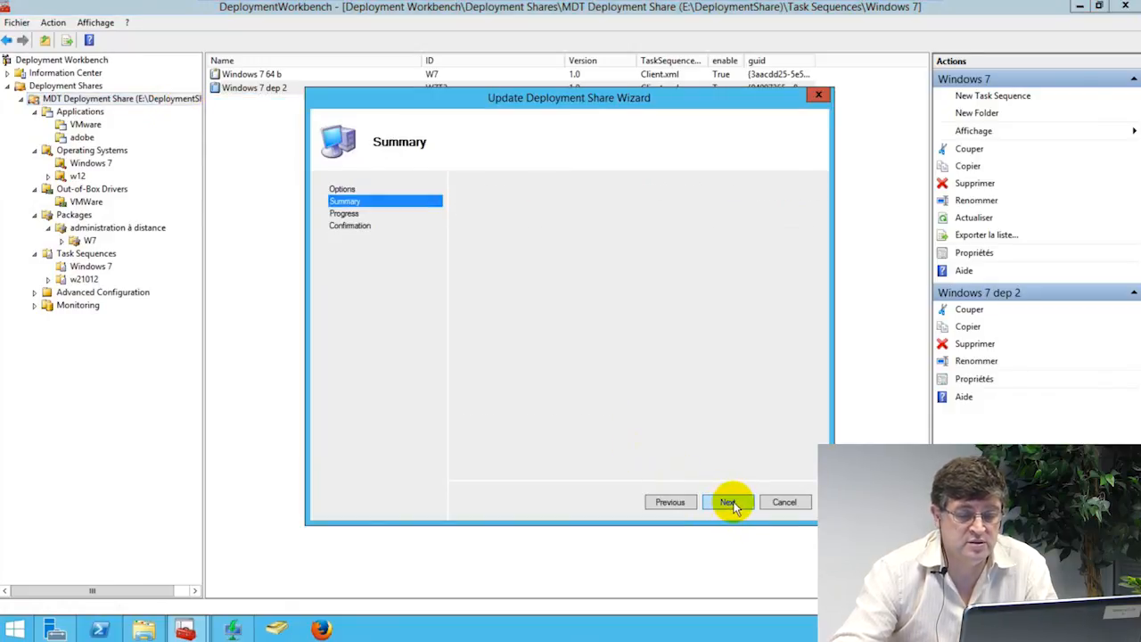
{"action": "left_click", "coordinate": [729, 503]}
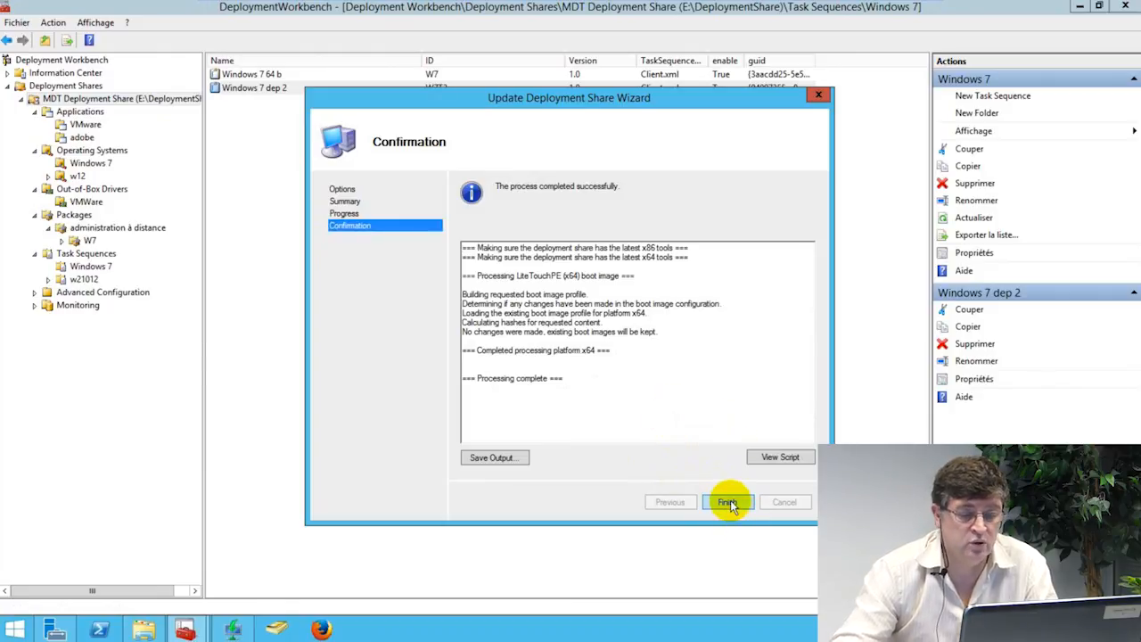
{"action": "left_click", "coordinate": [726, 501]}
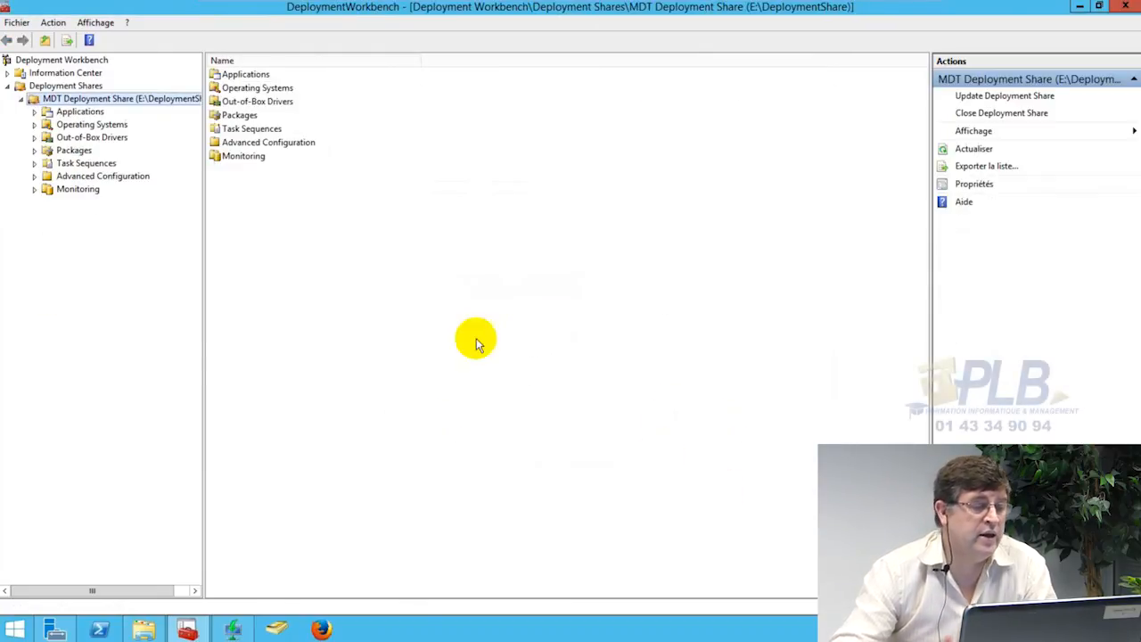
Step: In Windows Deployment Services, start replacing the Lite Touch Windows PE (x64) boot image
{"action": "left_click", "coordinate": [237, 629]}
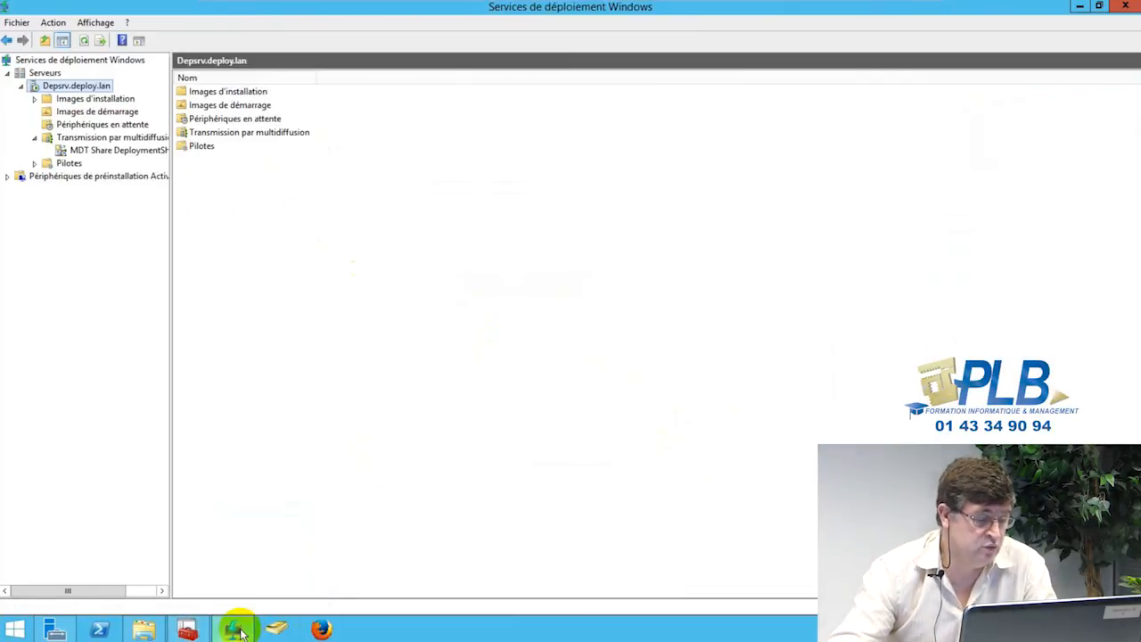
{"action": "left_click", "coordinate": [76, 111]}
{"action": "left_click", "coordinate": [194, 94]}
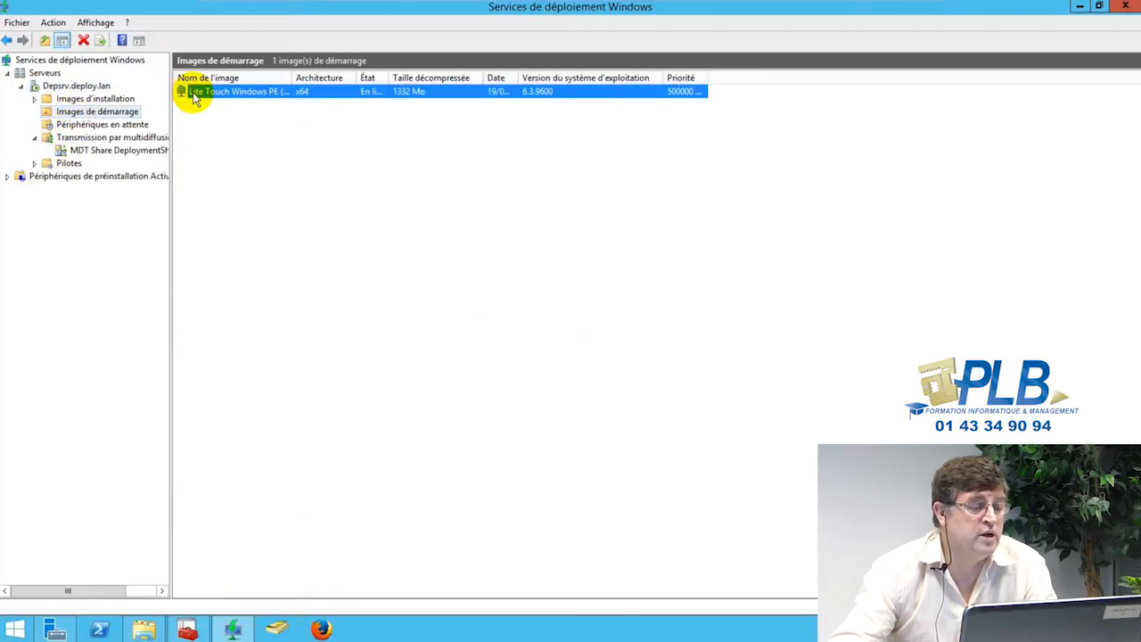
{"action": "right_click", "coordinate": [195, 94]}
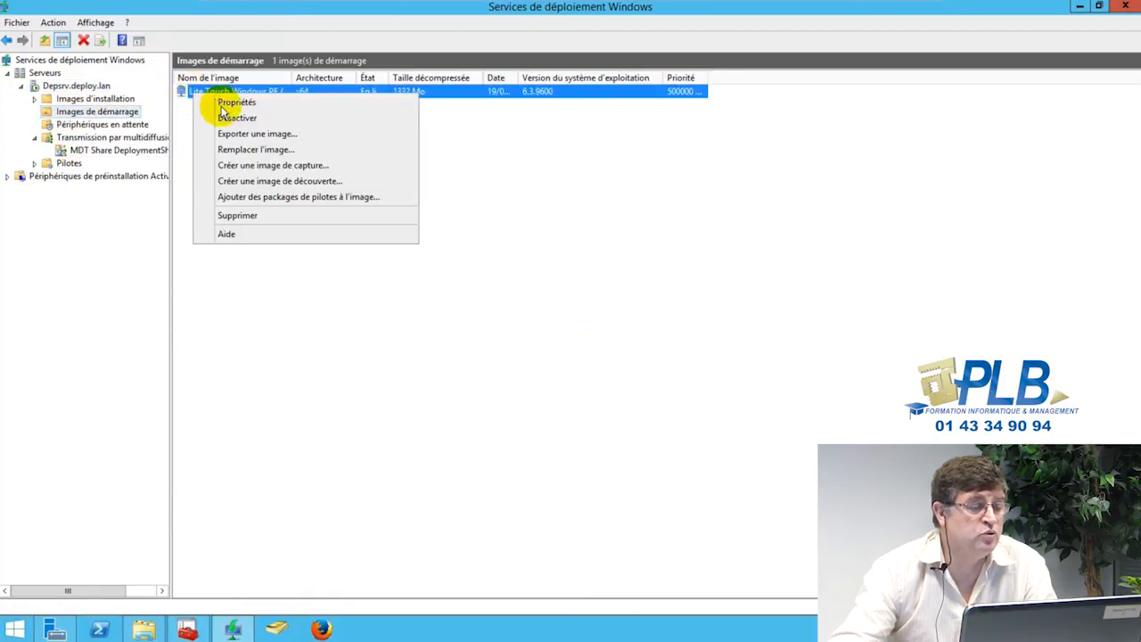
{"action": "left_click", "coordinate": [253, 154]}
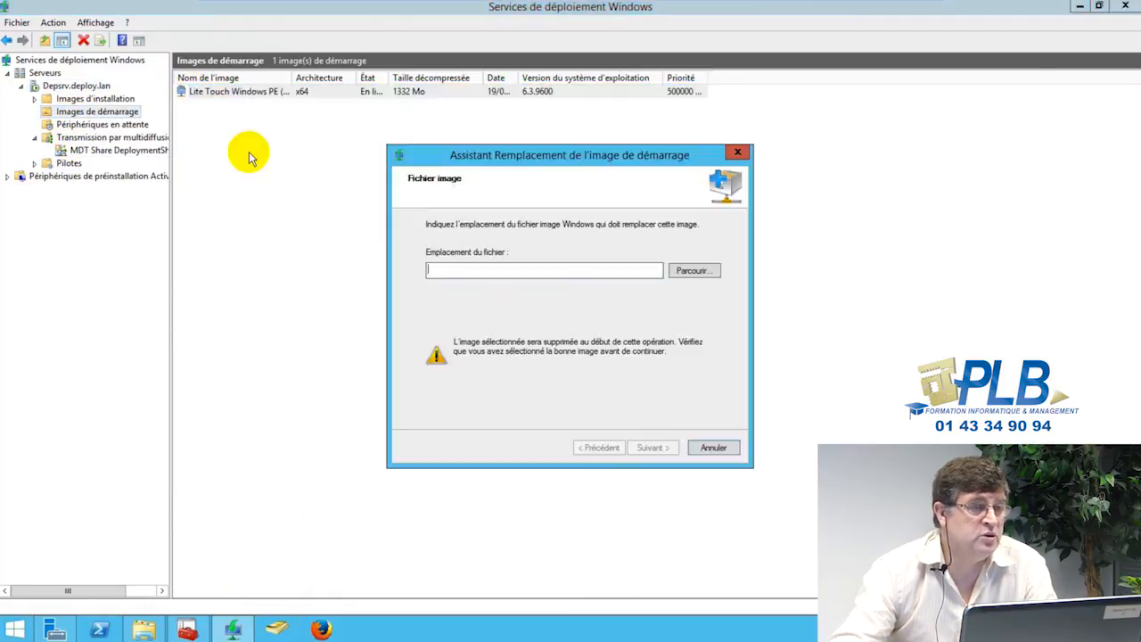
Step: Choose E:\DeploymentShare\Boot\LiteTouchPE_x64.wim as the replacement and advance to the summary
{"action": "left_click", "coordinate": [694, 272]}
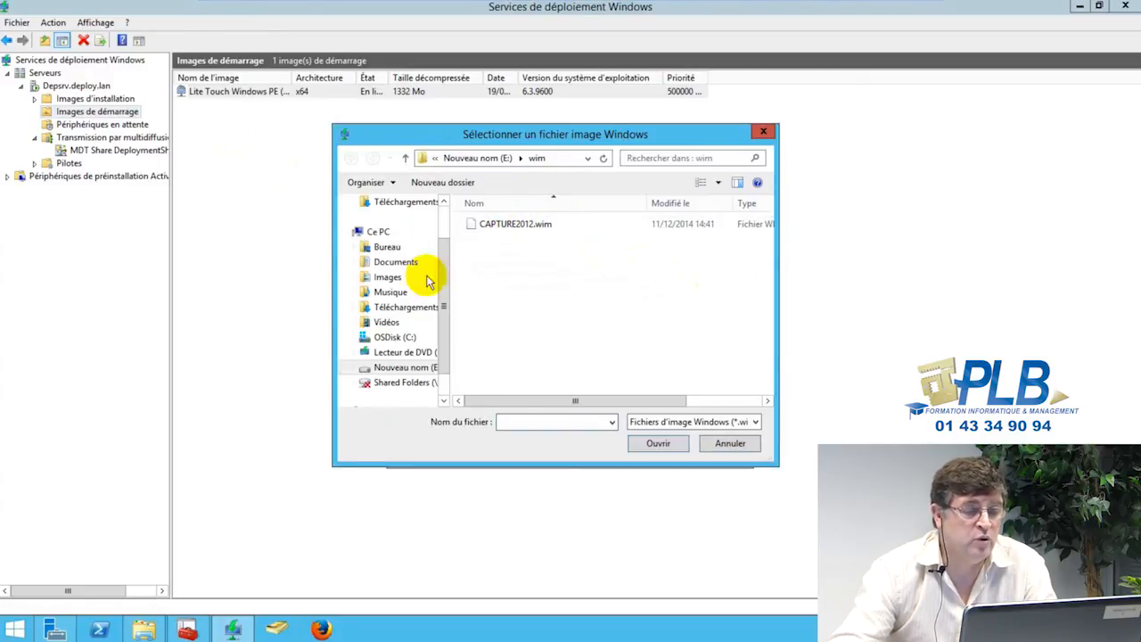
{"action": "left_click", "coordinate": [395, 370]}
{"action": "double_click", "coordinate": [509, 235]}
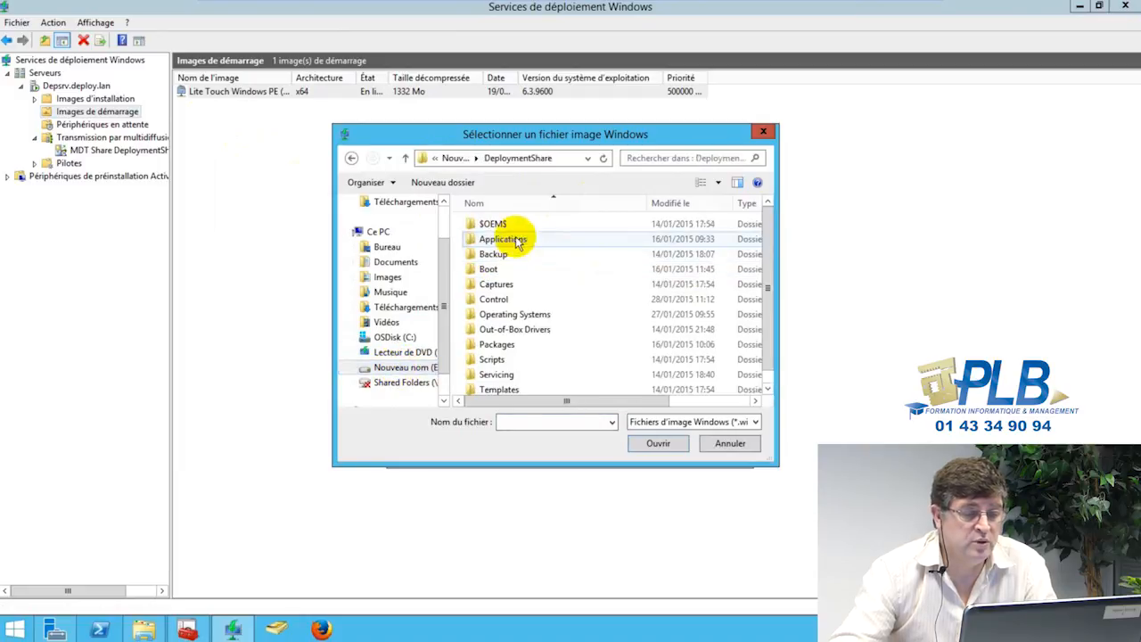
{"action": "left_click", "coordinate": [506, 285]}
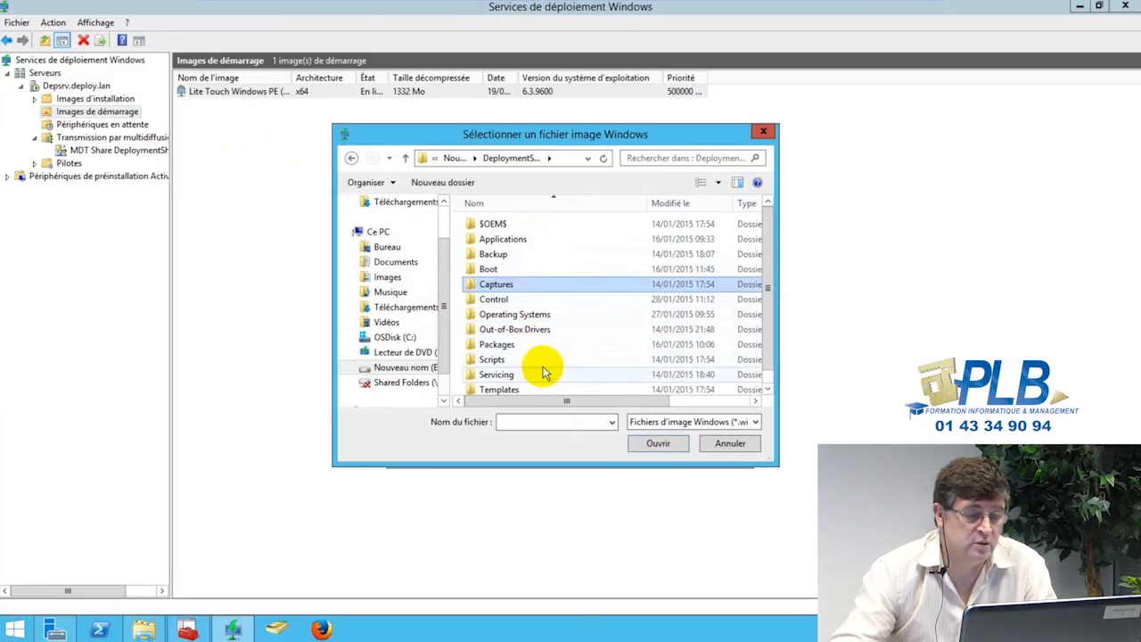
{"action": "double_click", "coordinate": [491, 268]}
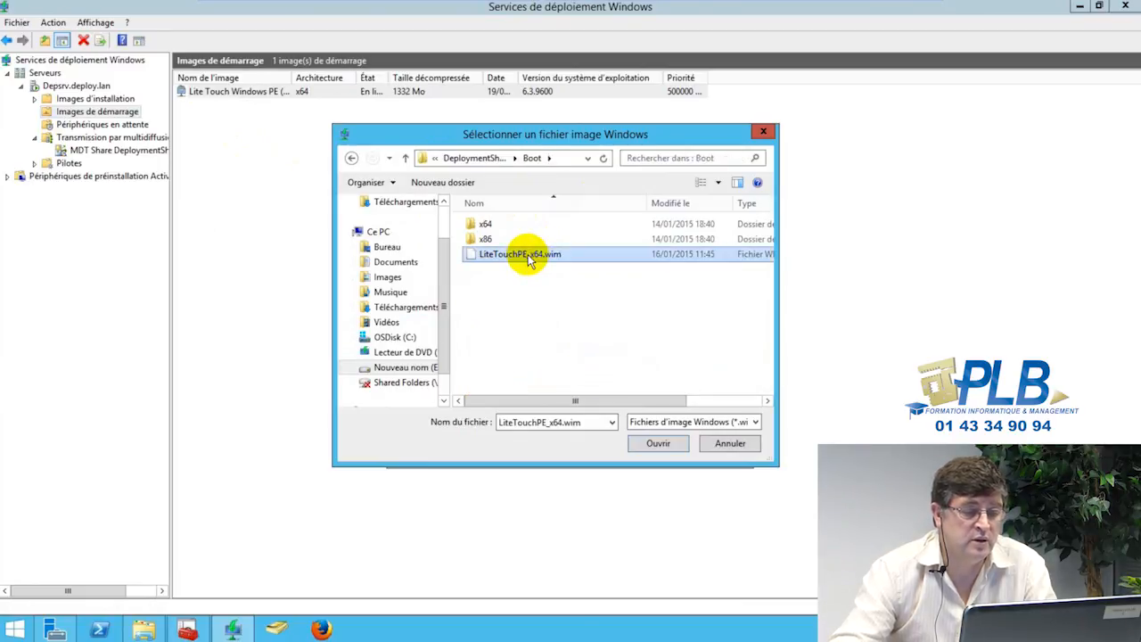
{"action": "double_click", "coordinate": [527, 253]}
{"action": "left_click", "coordinate": [649, 447]}
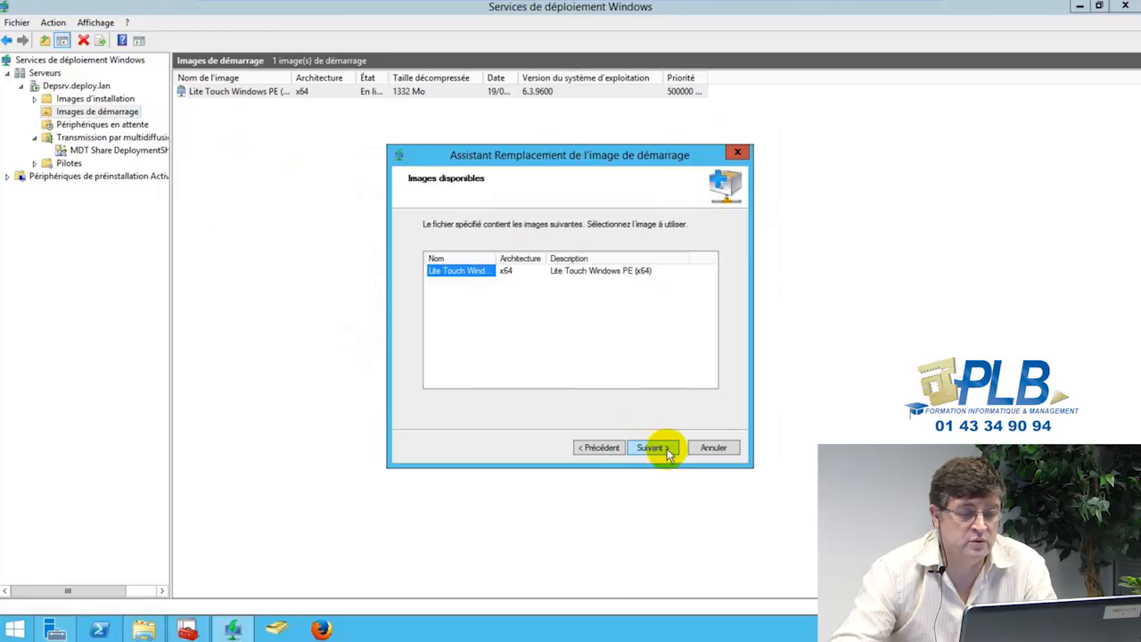
{"action": "left_click", "coordinate": [664, 450]}
{"action": "left_click", "coordinate": [651, 449]}
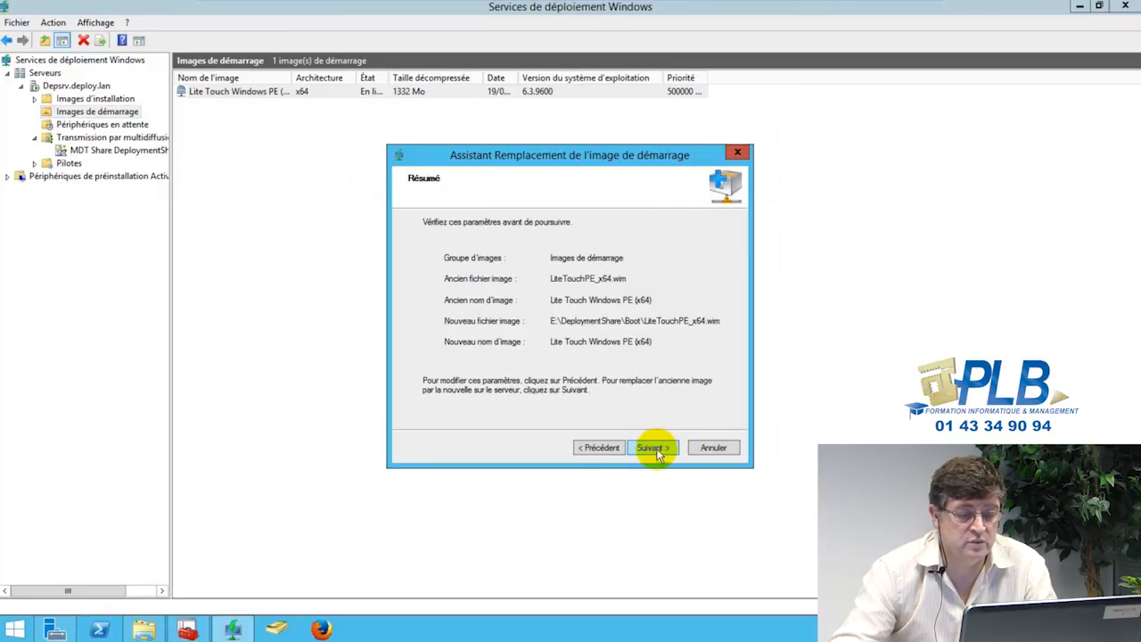
{"action": "left_click", "coordinate": [658, 452]}
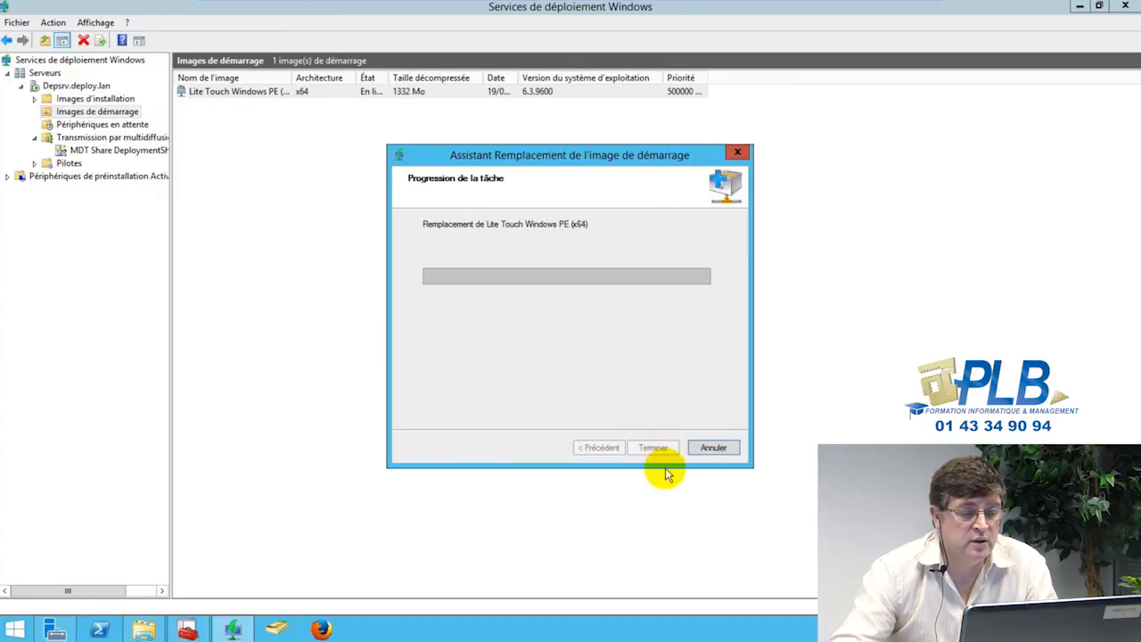